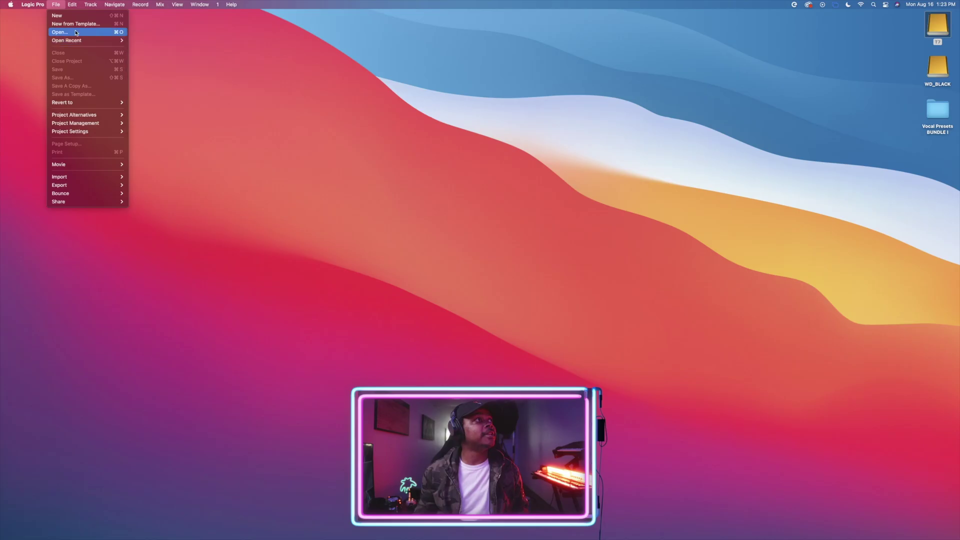
Create a new project with one audio track on Input 1 and show the sound Library
click(57, 15)
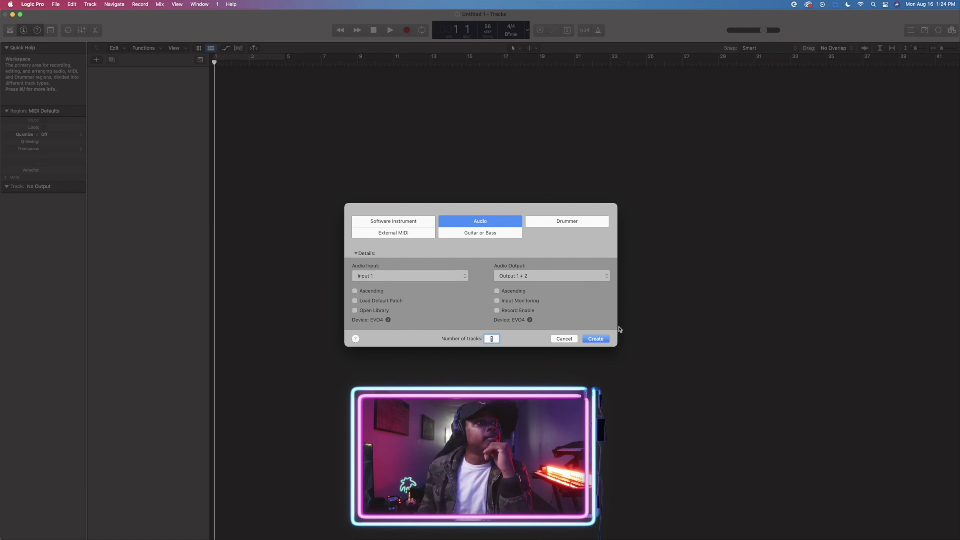
key(Return)
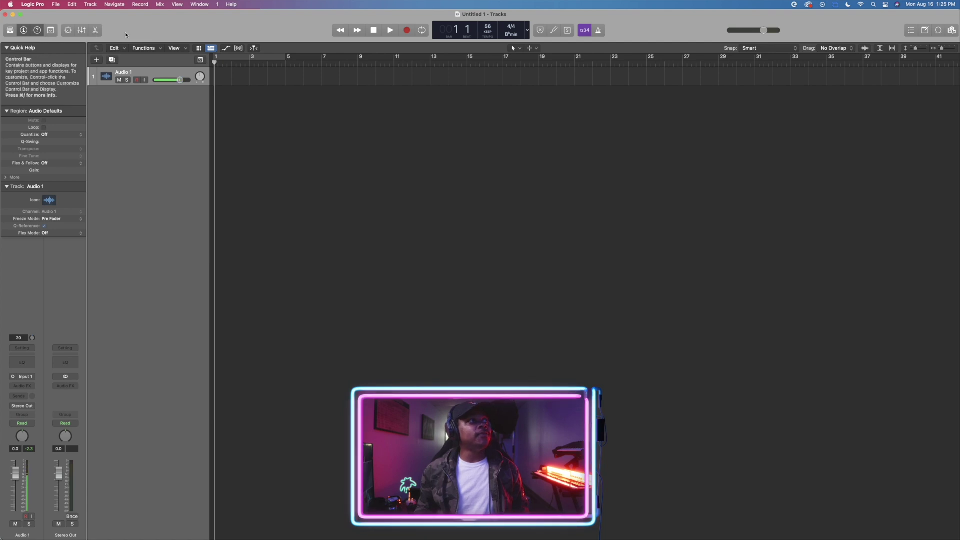
click(9, 31)
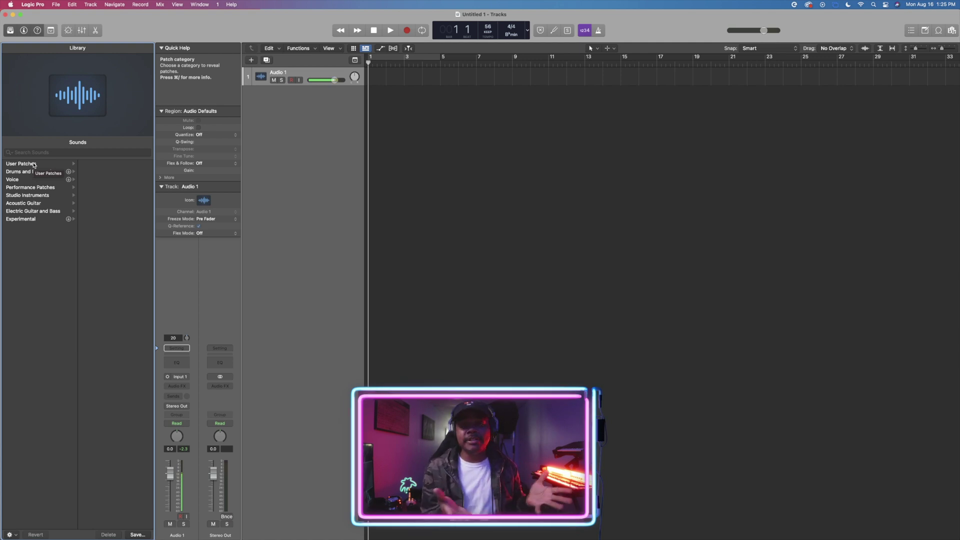
Load the user patch Blackberry Sweet (LXGEND Preset) onto the audio track
click(34, 165)
scroll(103, 286, down, 10)
scroll(102, 286, up, 8)
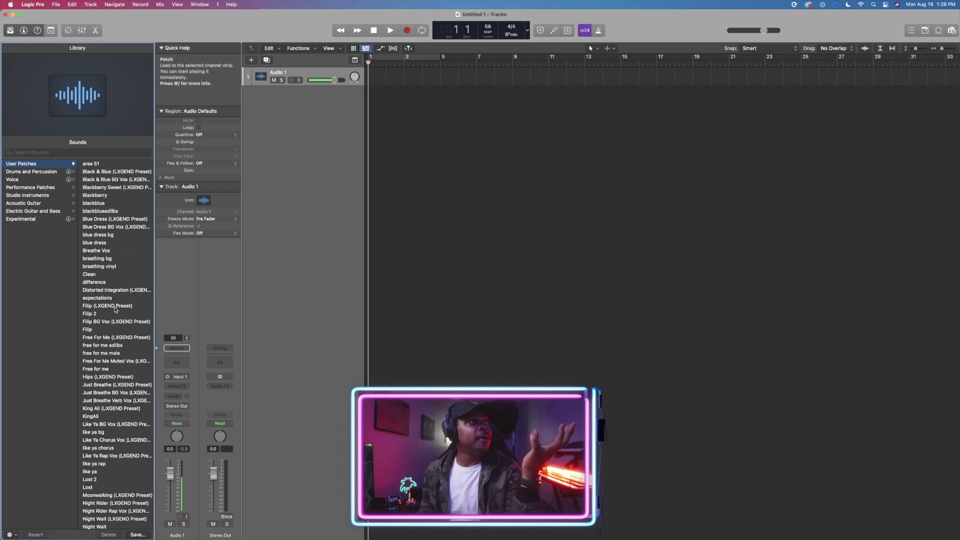
click(119, 187)
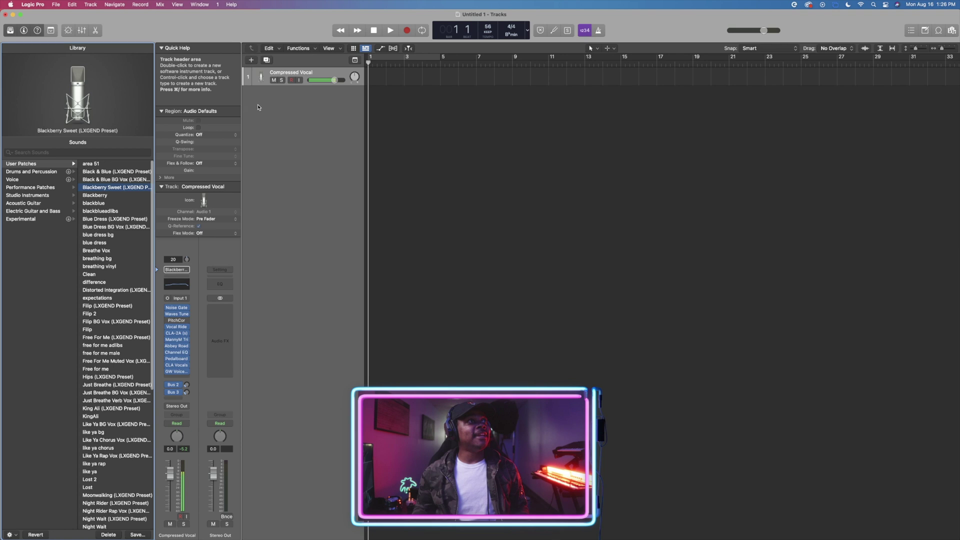
Toggle input monitoring on the vocal track to hear the patch, and undo loading the patch
click(299, 80)
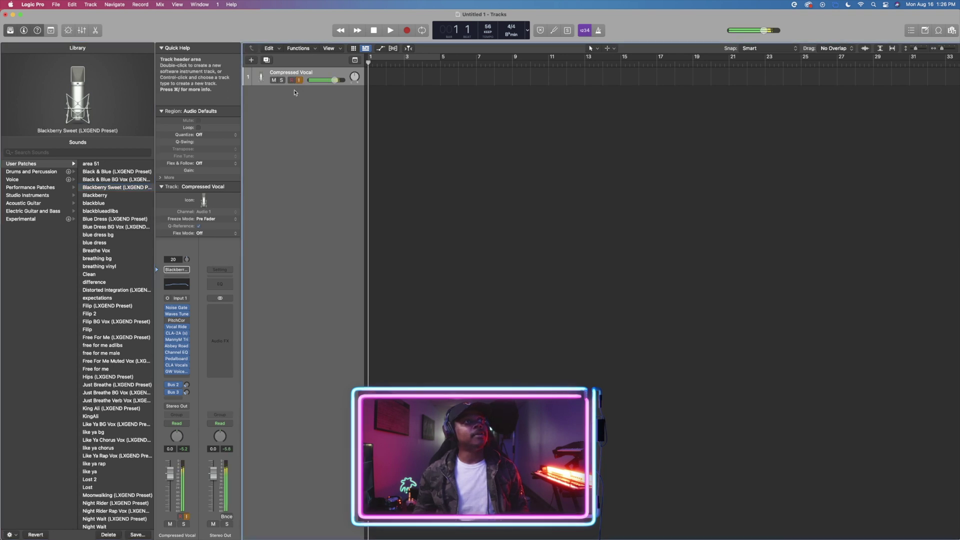
click(299, 80)
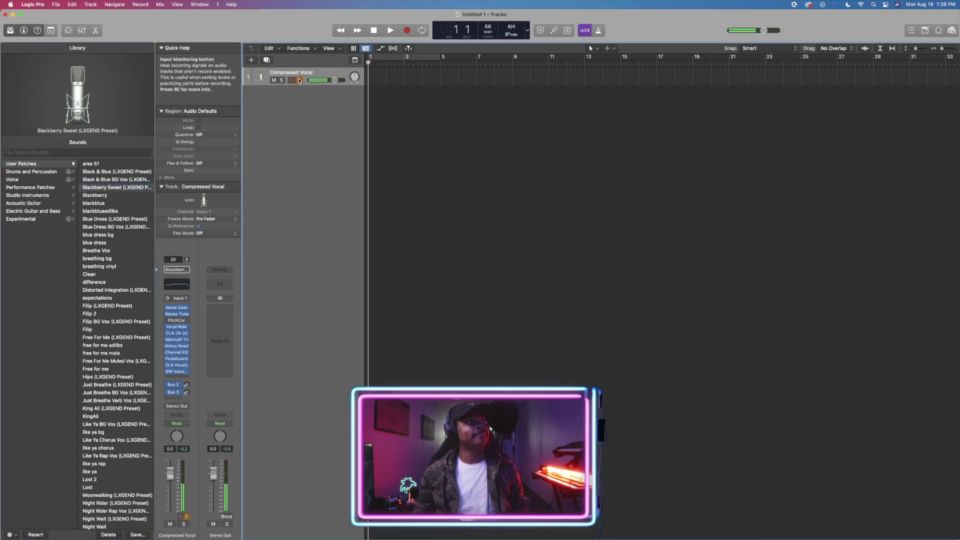
key(super+z)
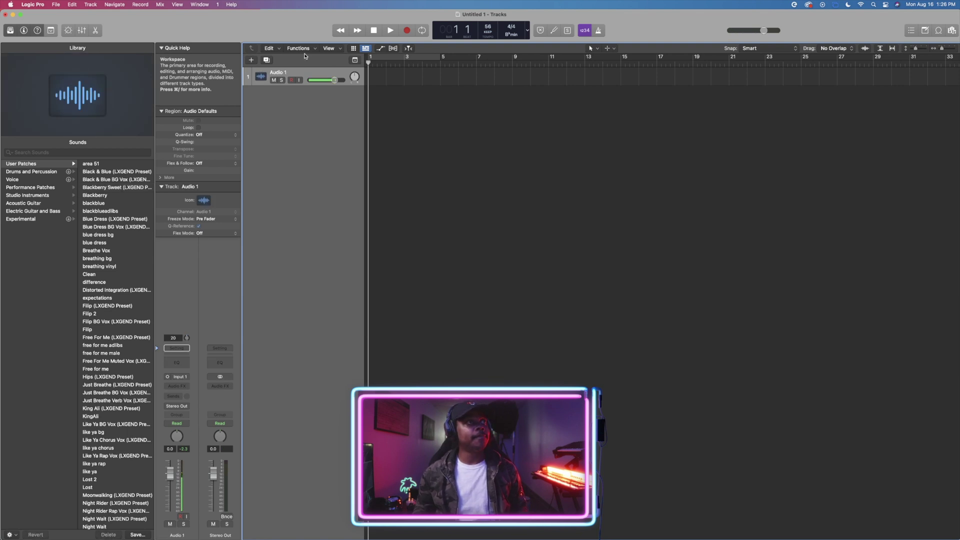
click(299, 80)
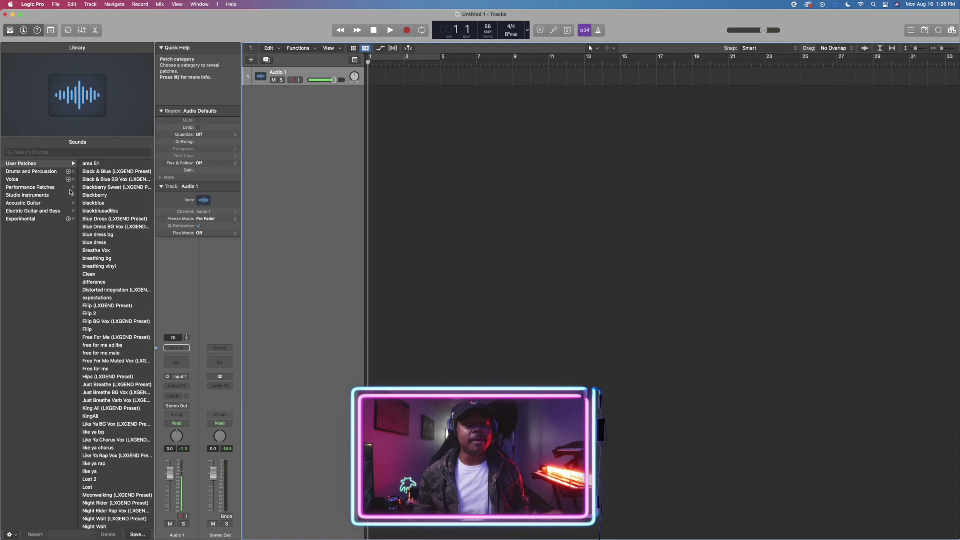
Browse the Drums and Percussion patch category, and hide and show the inspector again
click(41, 173)
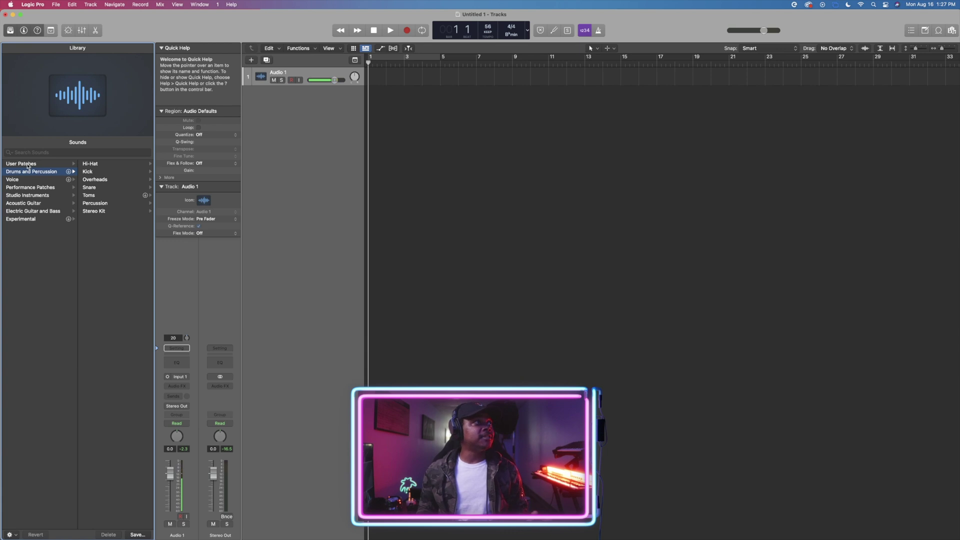
mouse_move(26, 35)
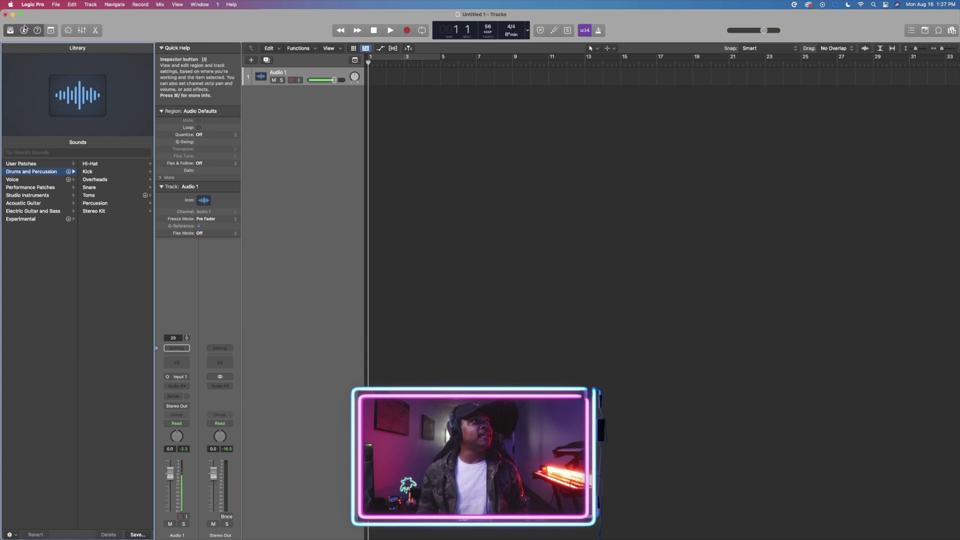
click(24, 30)
click(24, 31)
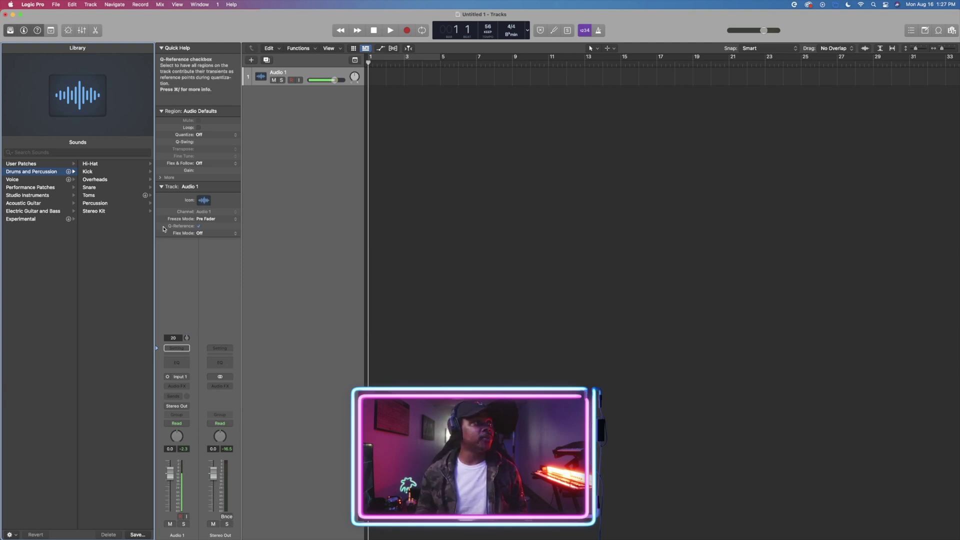
click(28, 31)
click(28, 30)
click(29, 31)
click(29, 31)
click(24, 30)
click(24, 31)
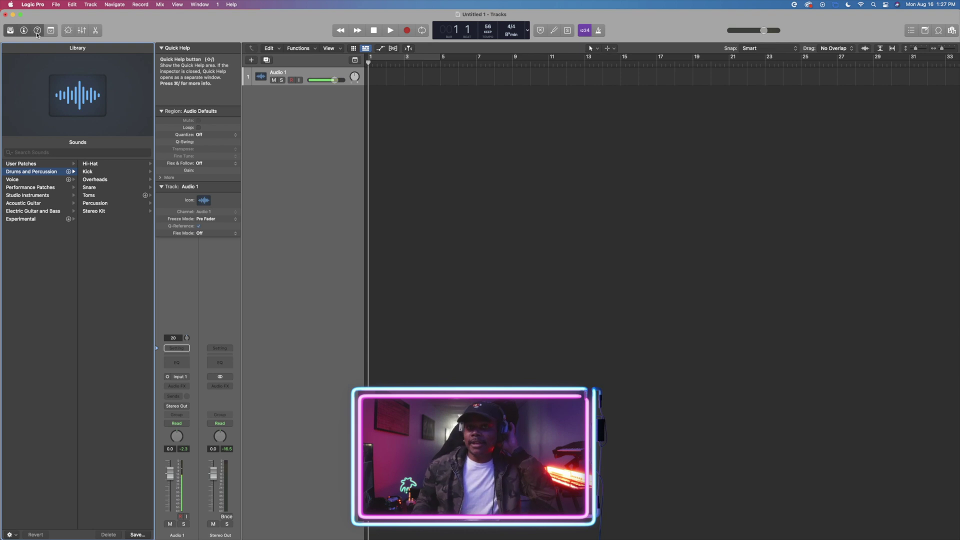
Hide the Quick Help area and show it again
click(37, 33)
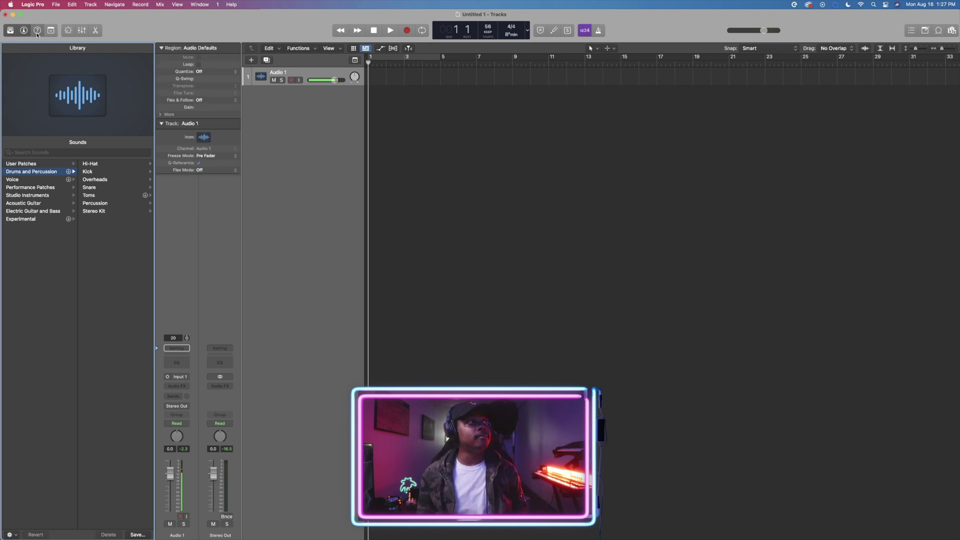
click(37, 30)
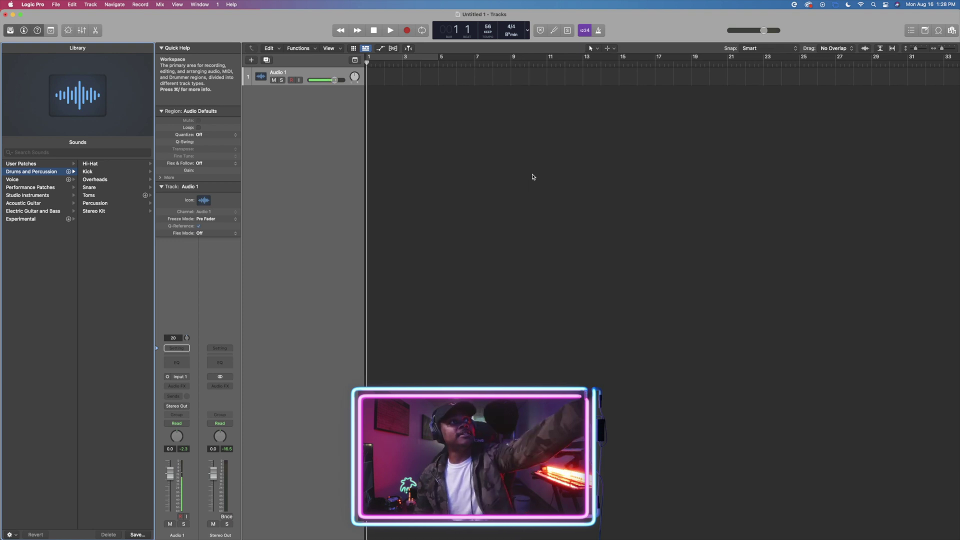
scroll(646, 203, right, 1)
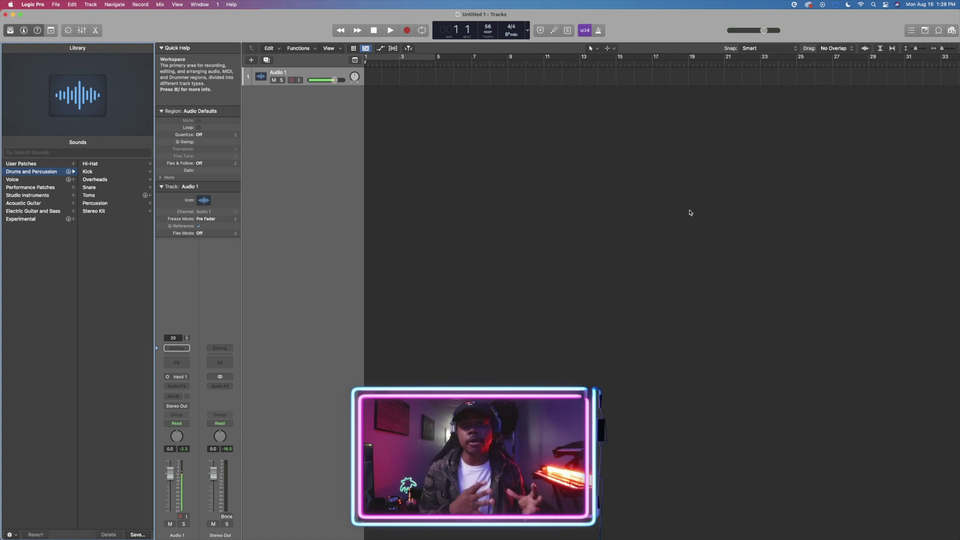
scroll(639, 229, left, 2)
scroll(639, 229, right, 2)
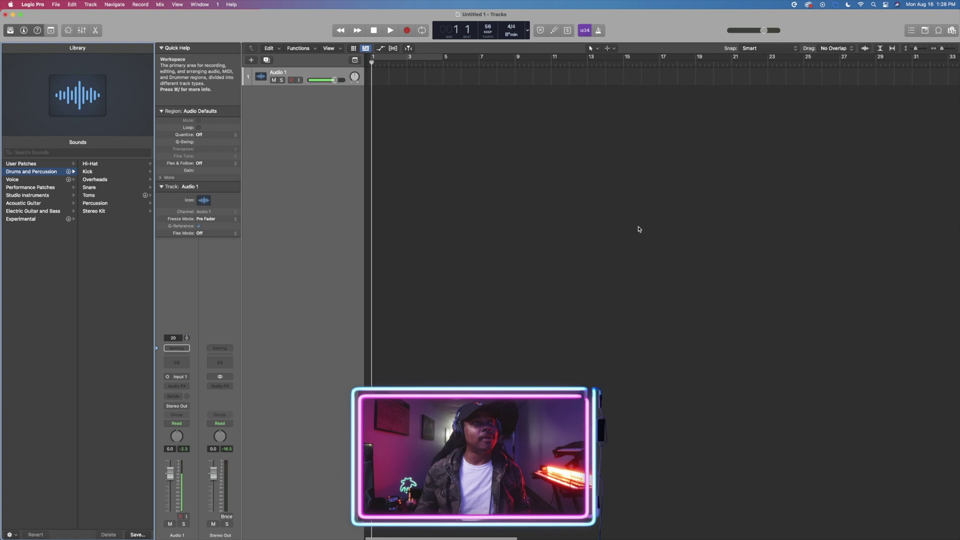
Show the Smart Controls, and switch to the audio track editor for the Audio 1 track
click(68, 30)
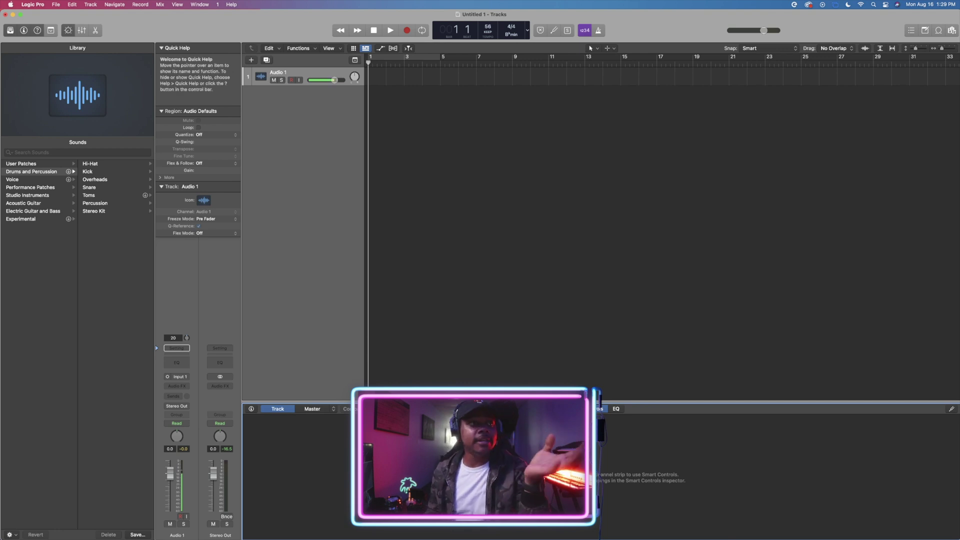
key(e)
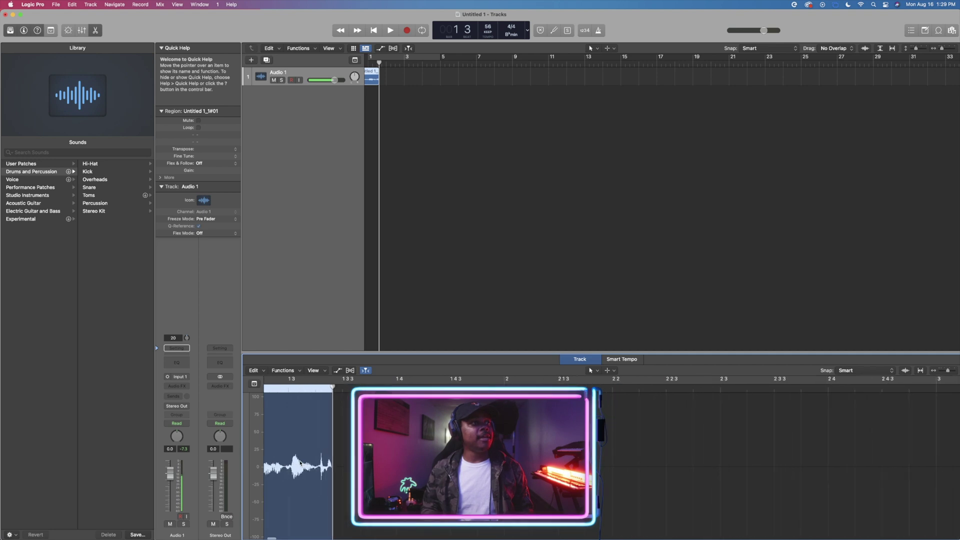
click(97, 32)
click(97, 31)
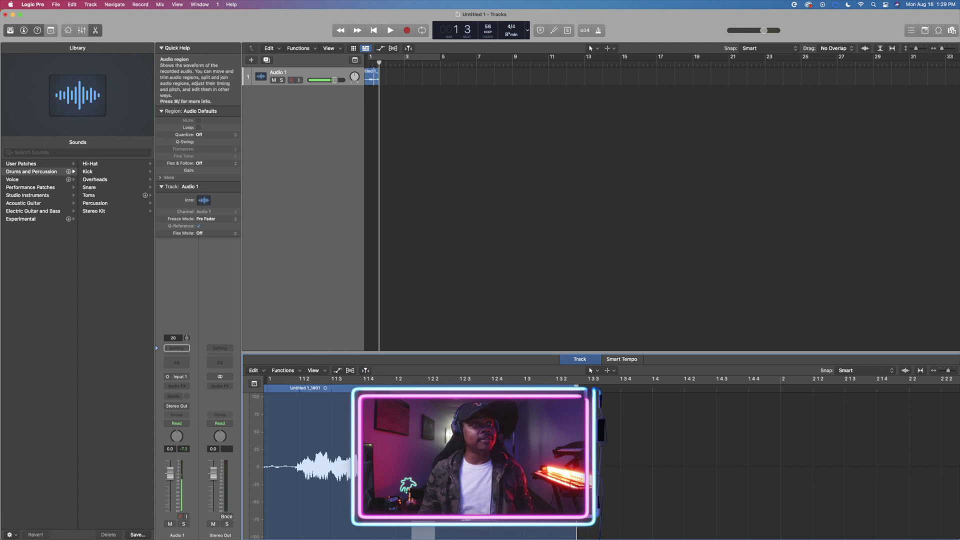
Place the playhead at beat 2 of bar 1 and adjust the recorded region's end in the audio track editor
click(308, 388)
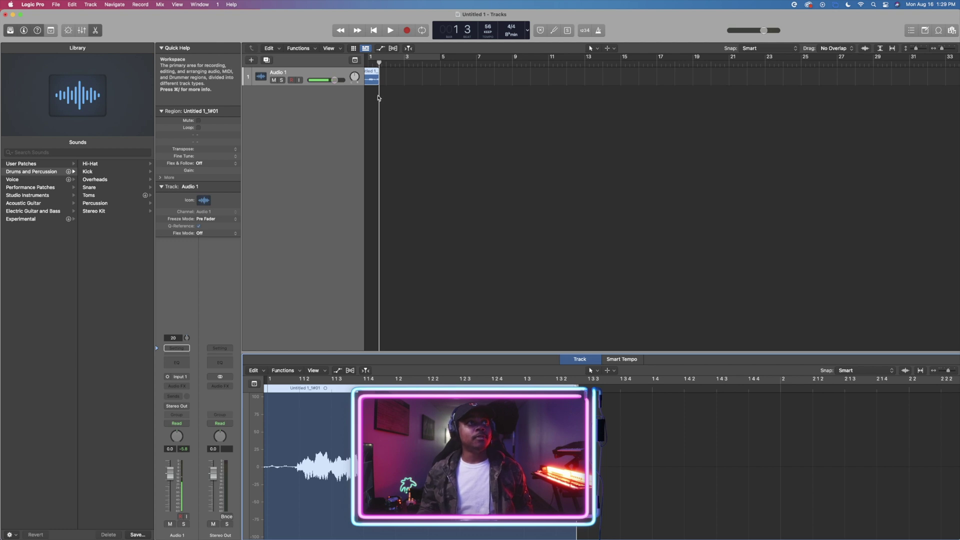
key(super+Right)
key(super+Right)
key(super+Right)
click(429, 63)
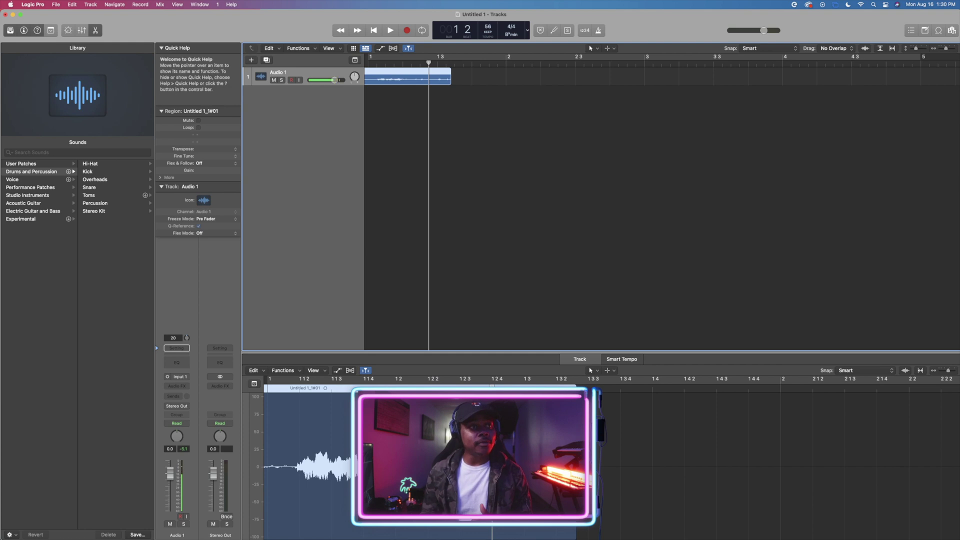
drag(560, 393, 565, 392)
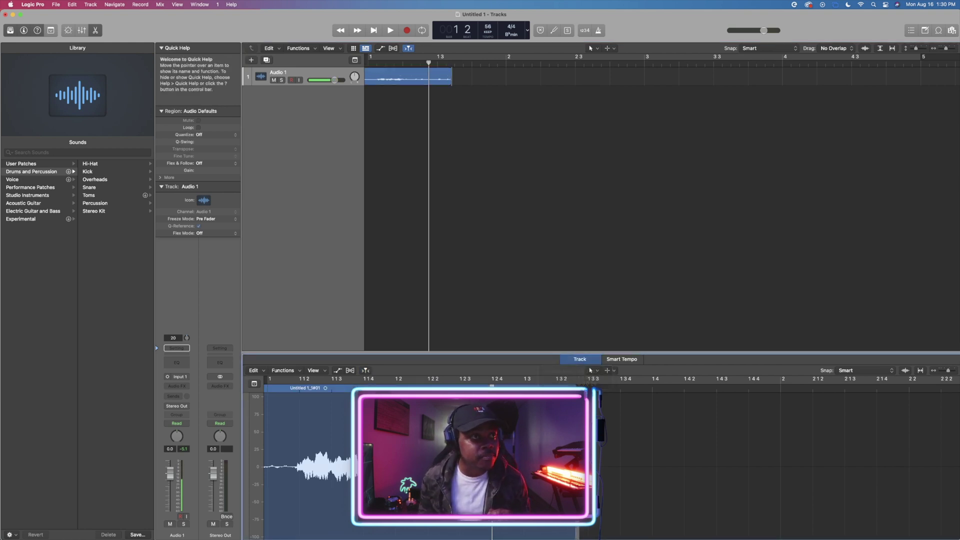
View the Smart Controls and the Mixer, and close the Mixer
click(68, 30)
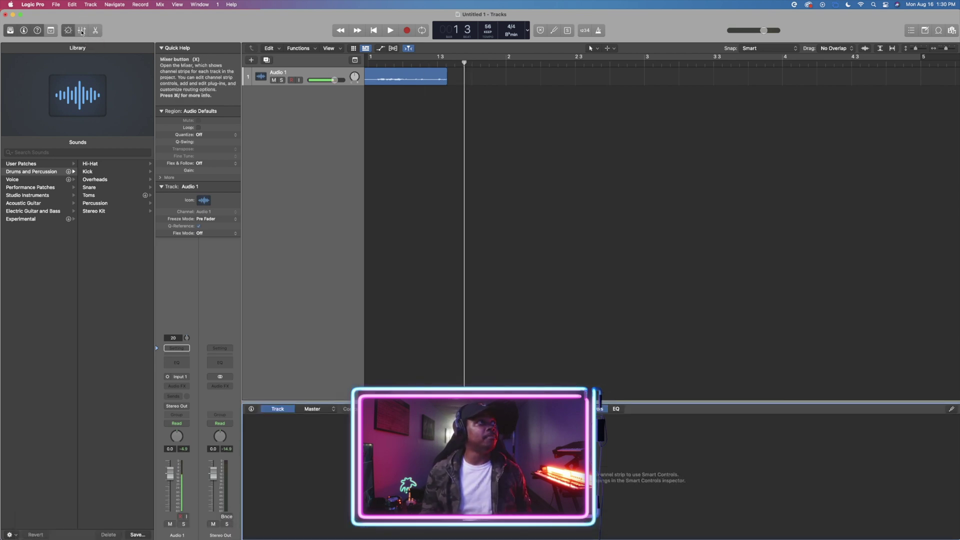
click(82, 30)
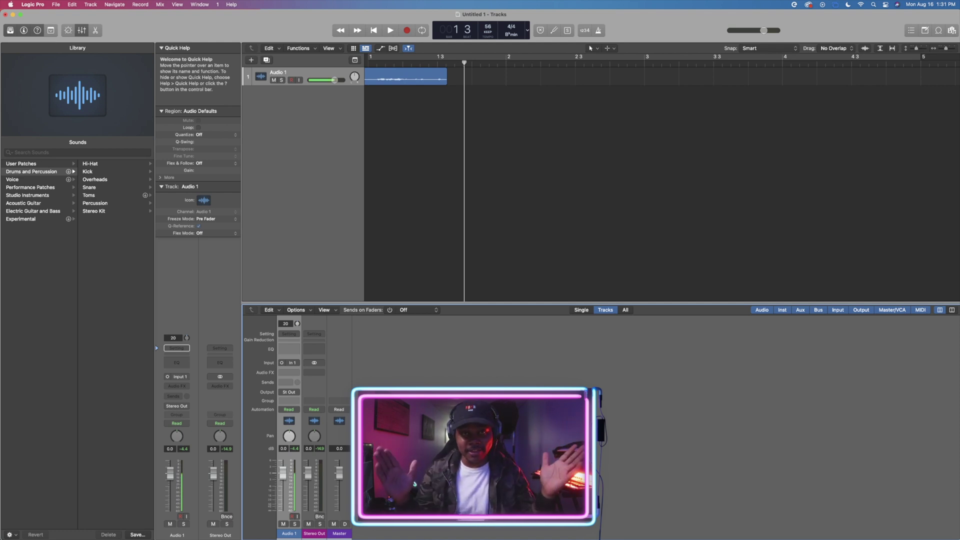
key(x)
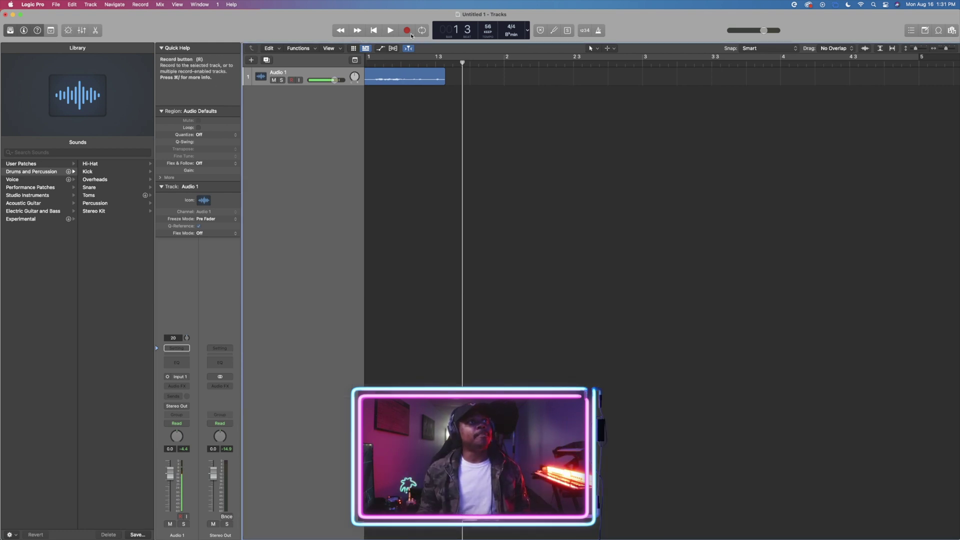
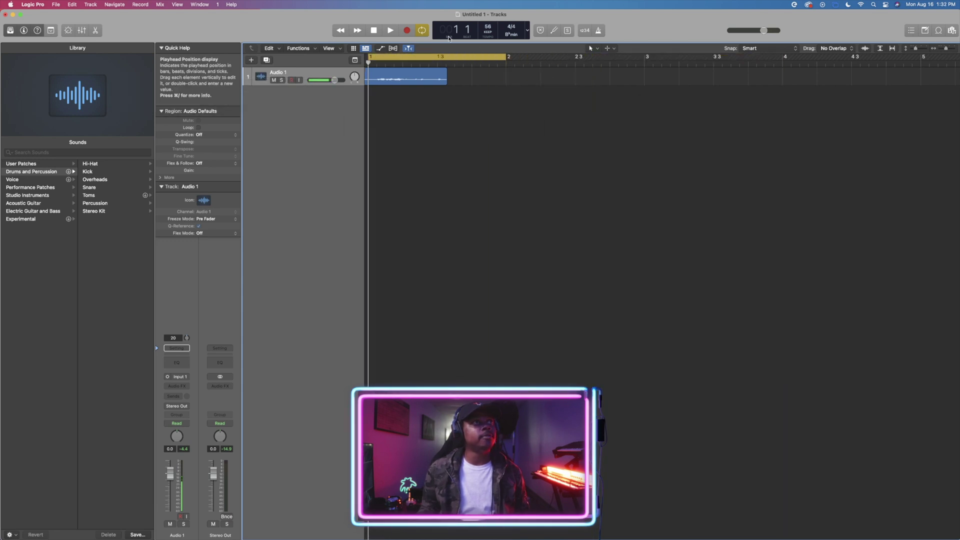
Set the cycle range to about beats 2 to 4 of bar 2, and play the loop briefly
drag(539, 57, 605, 57)
click(390, 30)
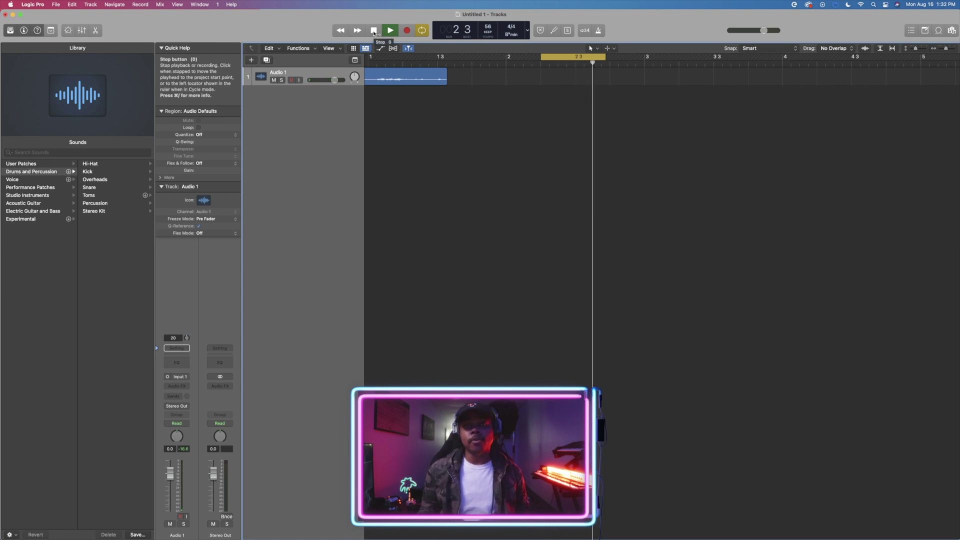
click(375, 31)
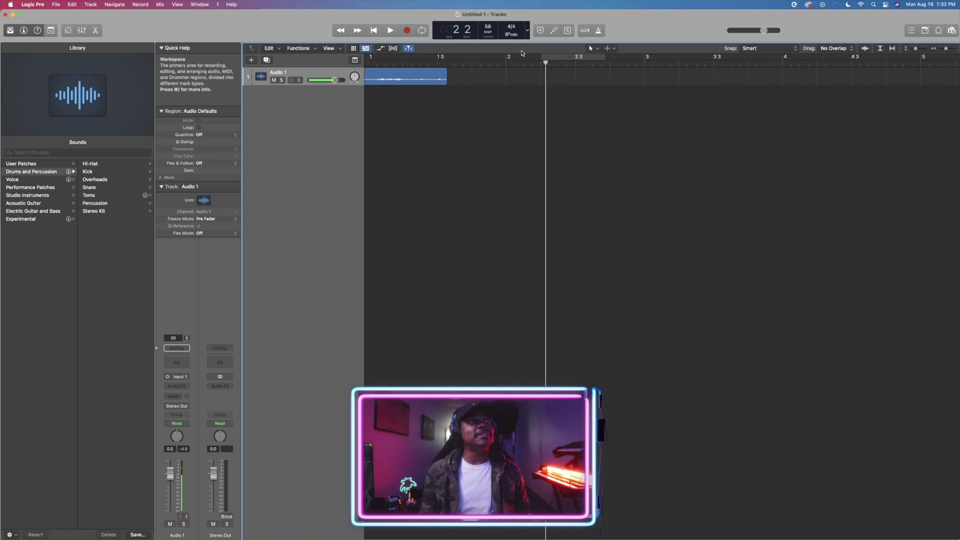
Try other control bar display modes, including Beats & Time, and return to Beats & Project
click(527, 31)
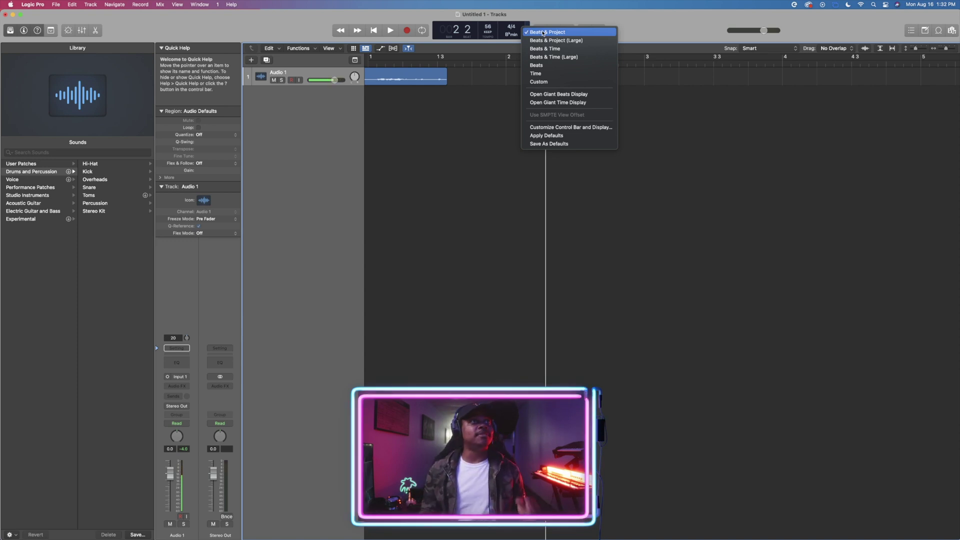
click(544, 33)
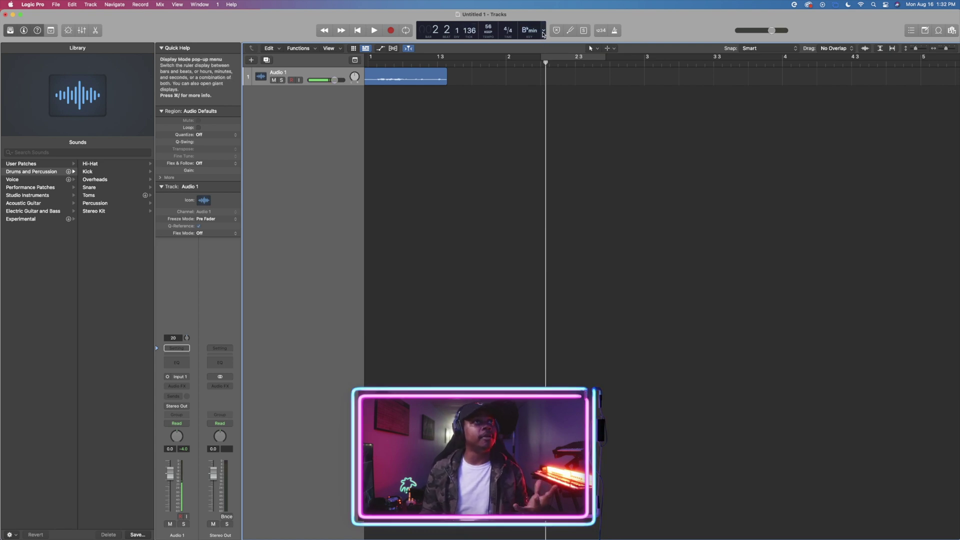
click(544, 30)
click(548, 42)
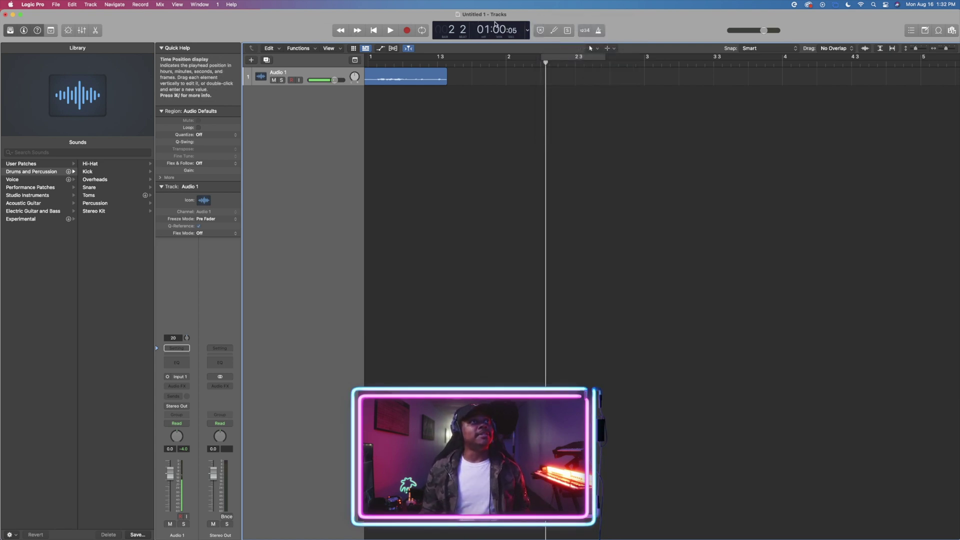
click(528, 31)
click(548, 26)
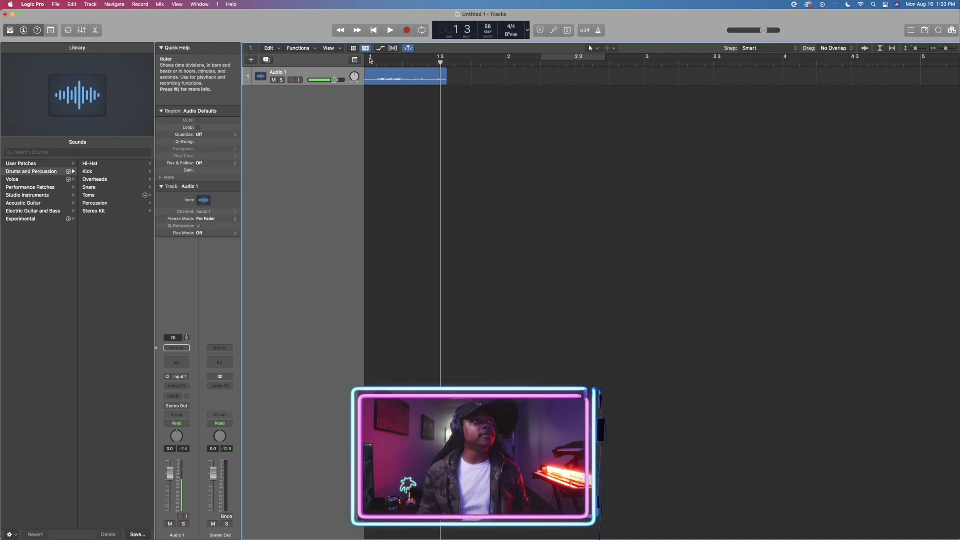
Return the playhead to the beginning of the project
drag(379, 56, 318, 71)
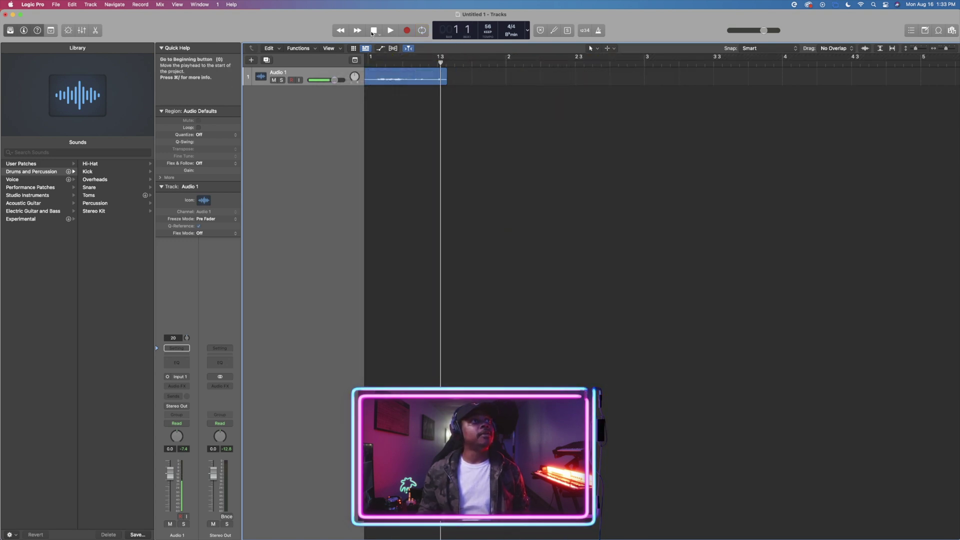
click(373, 30)
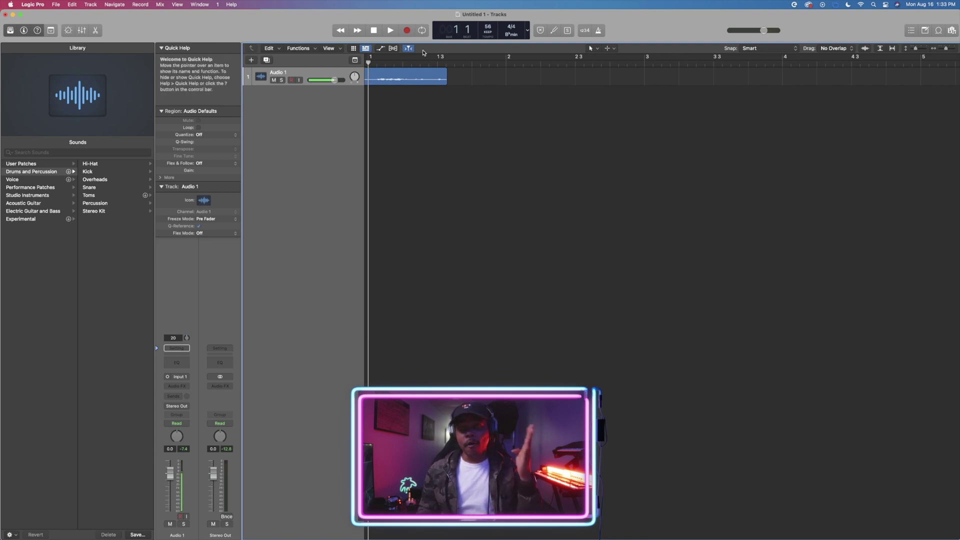
Play the recording briefly, move the playhead to bar 4, and return it to the beginning of the project
key(space)
key(space)
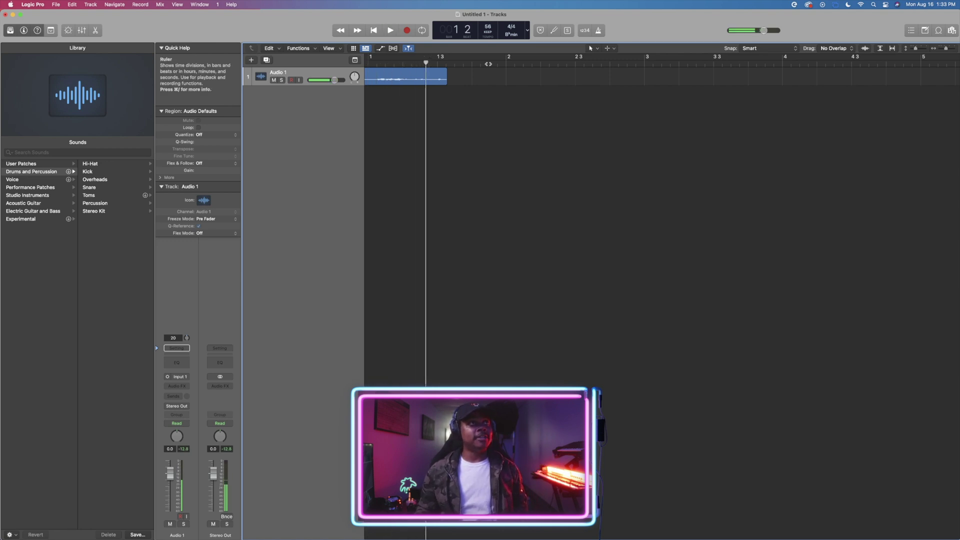
click(782, 62)
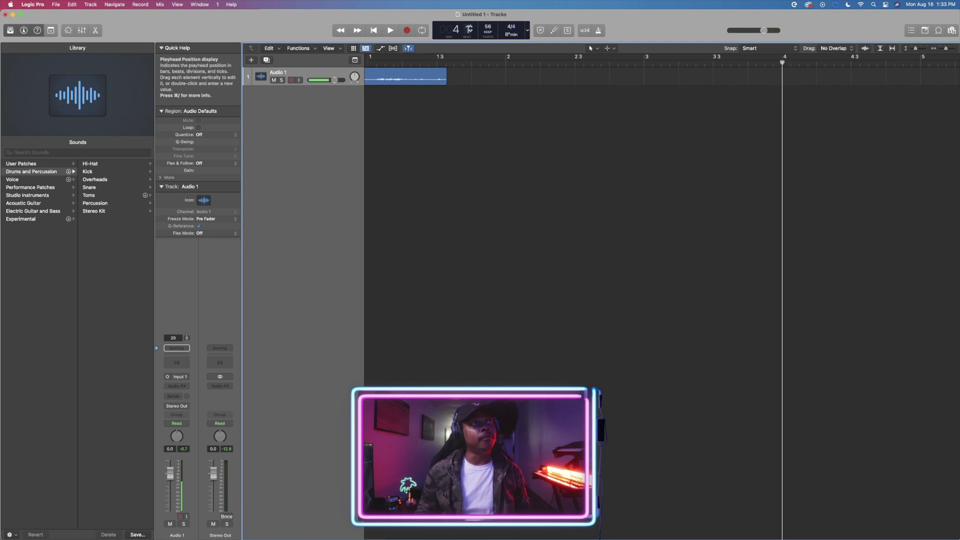
key(Return)
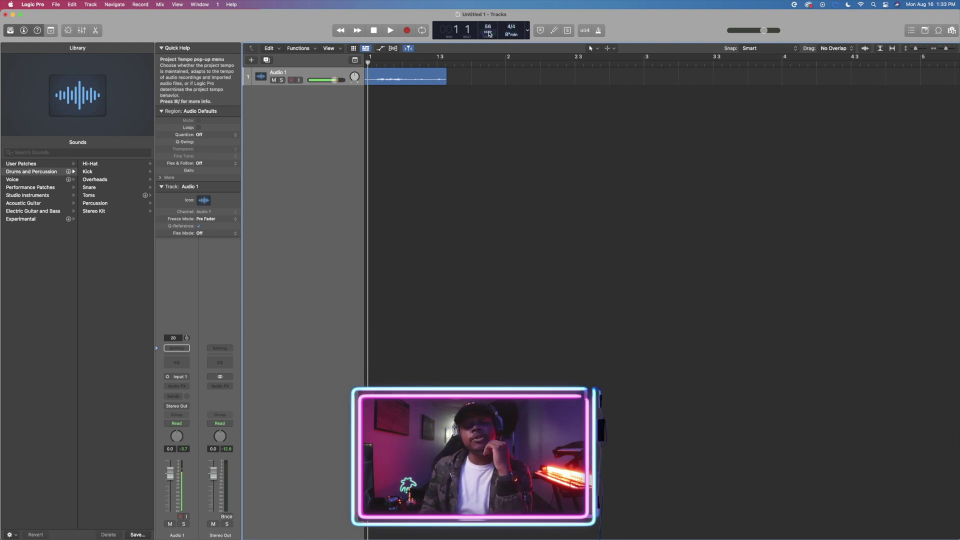
scroll(507, 79, right, 1)
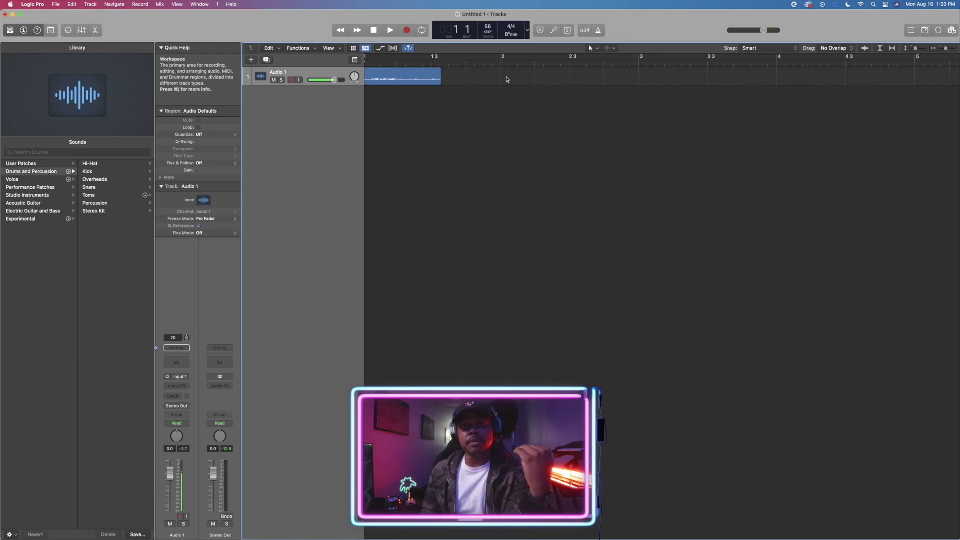
click(513, 36)
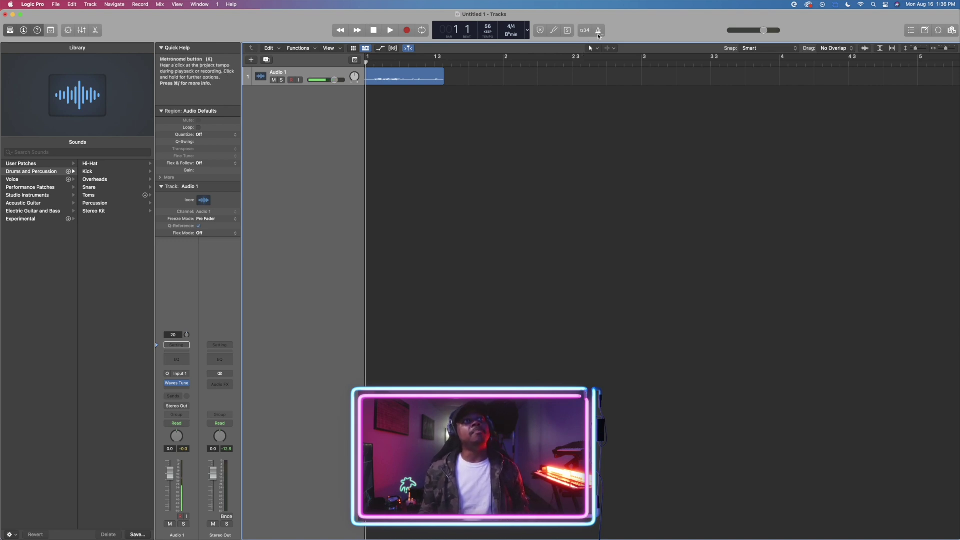
Mute the Audio 1 track, and play the project briefly from the beginning with the metronome on
key(space)
click(275, 81)
key(space)
click(374, 30)
key(space)
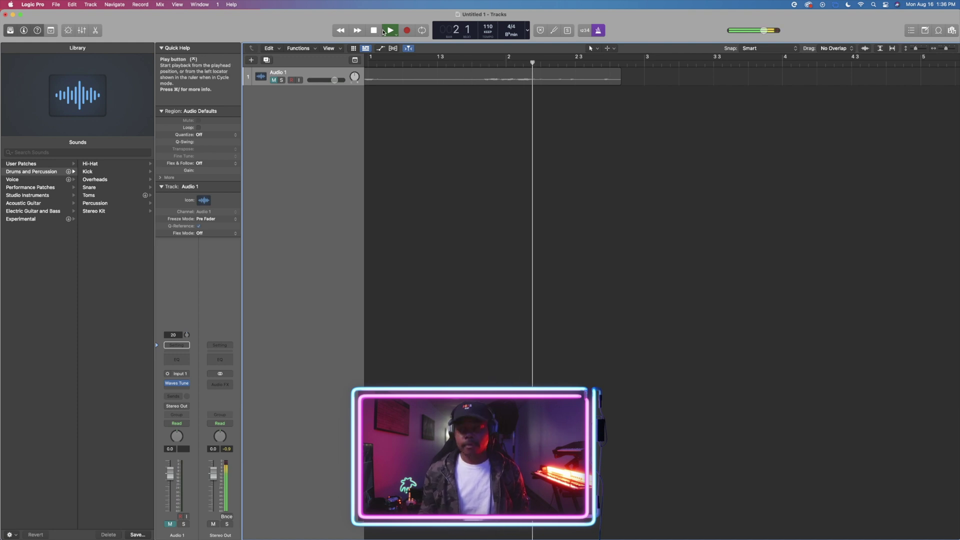
key(space)
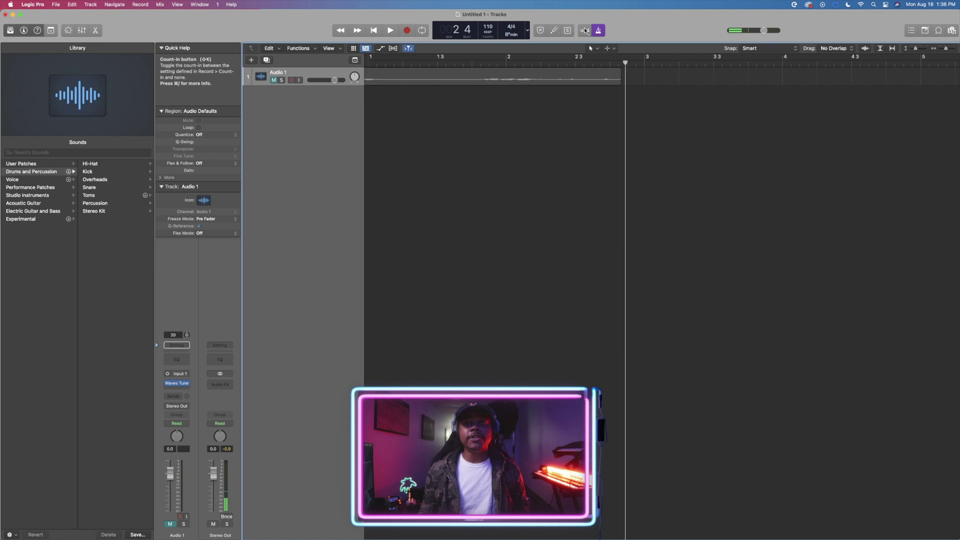
Turn on the count-in, and record a short take on the Audio 1 track starting at bar 3
click(585, 30)
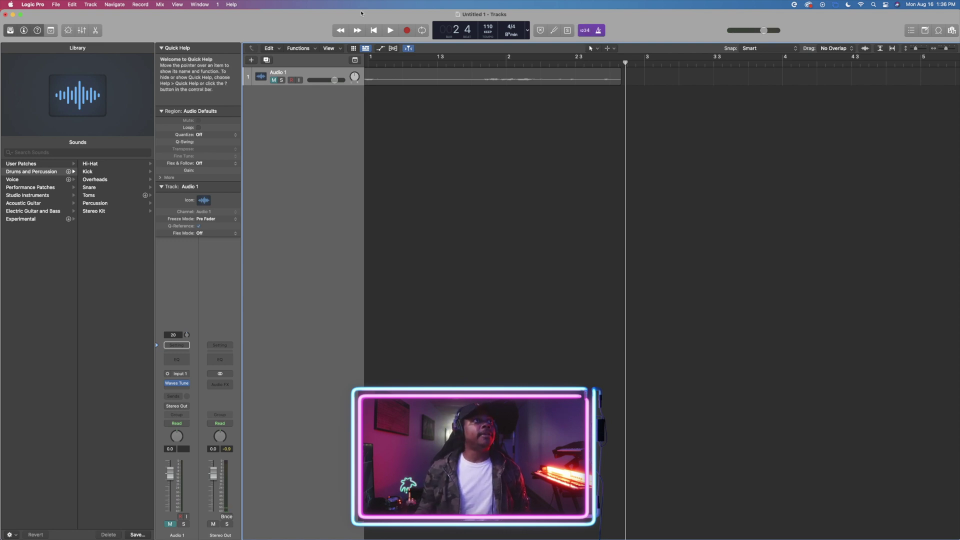
click(373, 30)
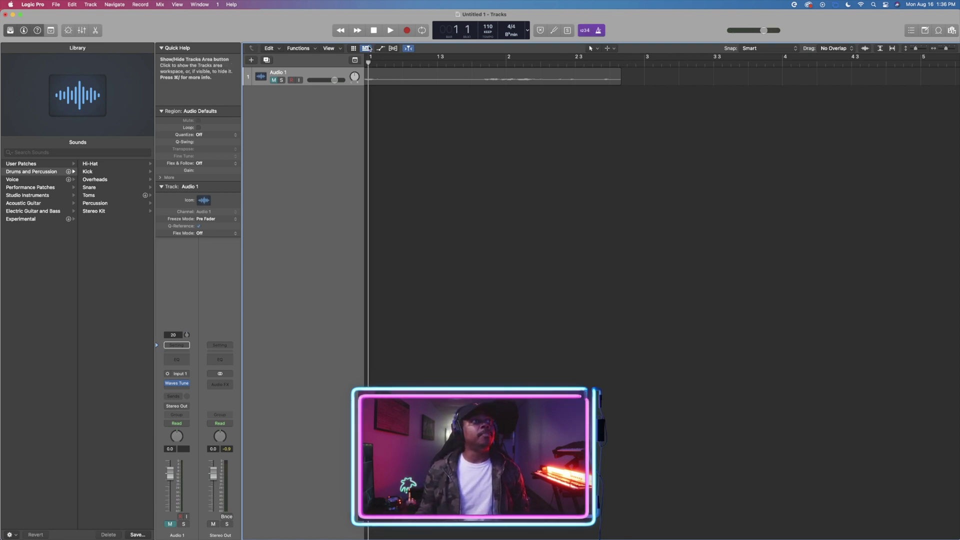
drag(415, 62, 644, 68)
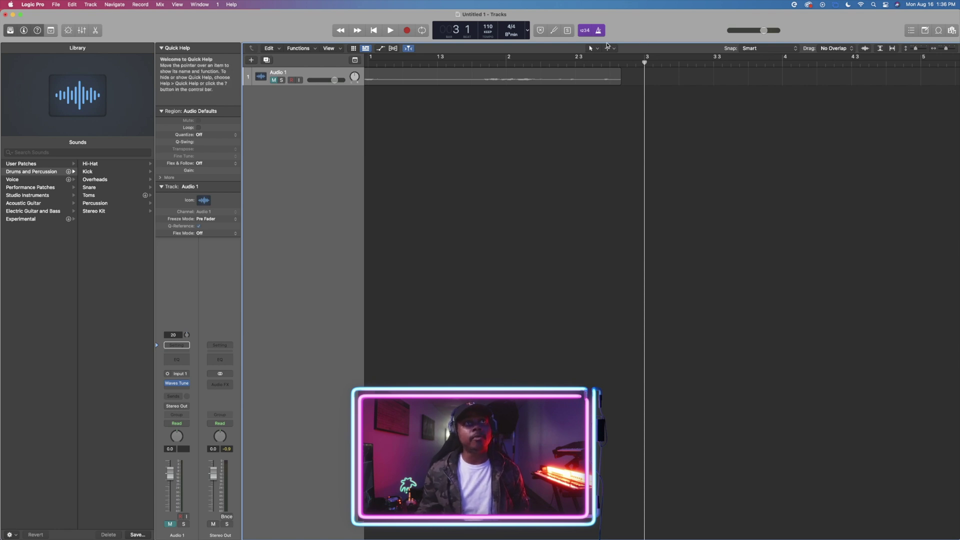
key(r)
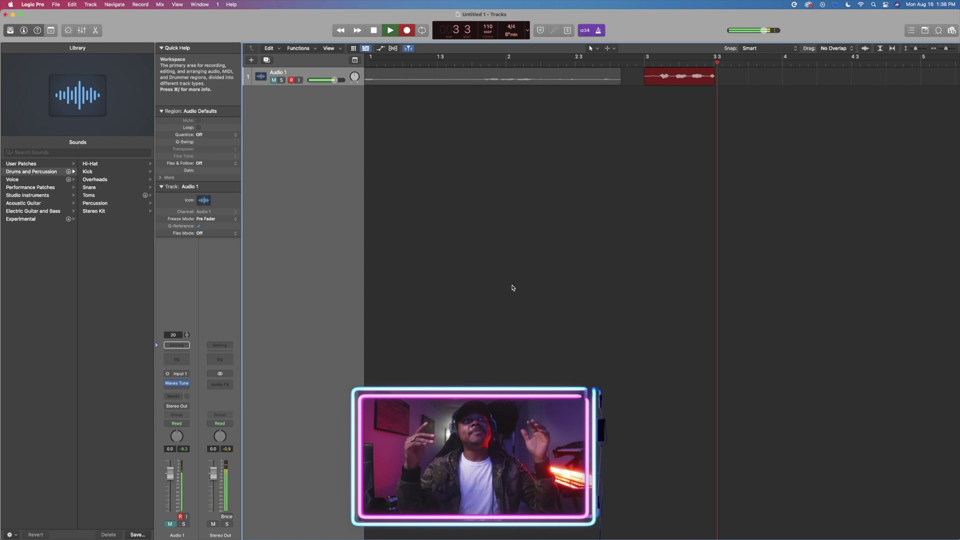
key(space)
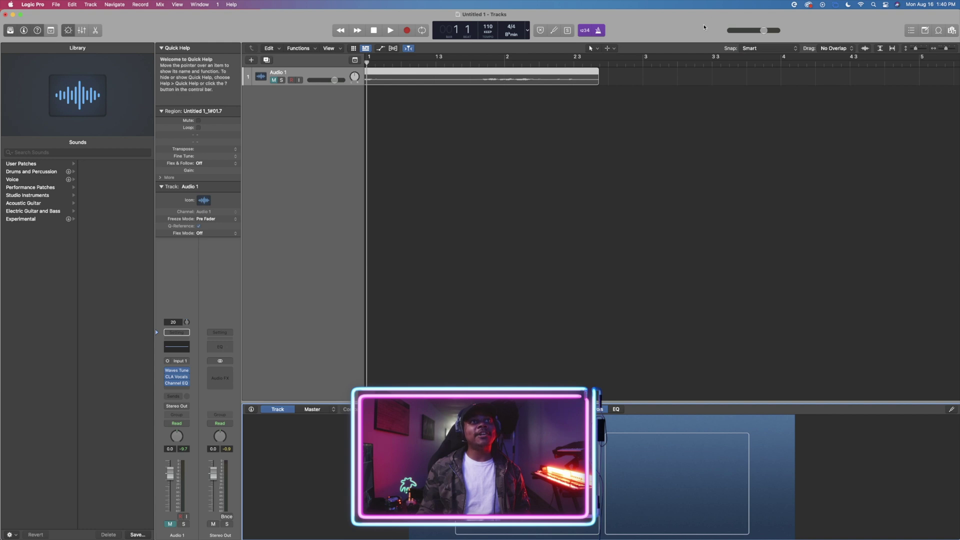
Try the master volume control, and add five more audio tracks with the same settings as Audio 1
drag(764, 31, 749, 33)
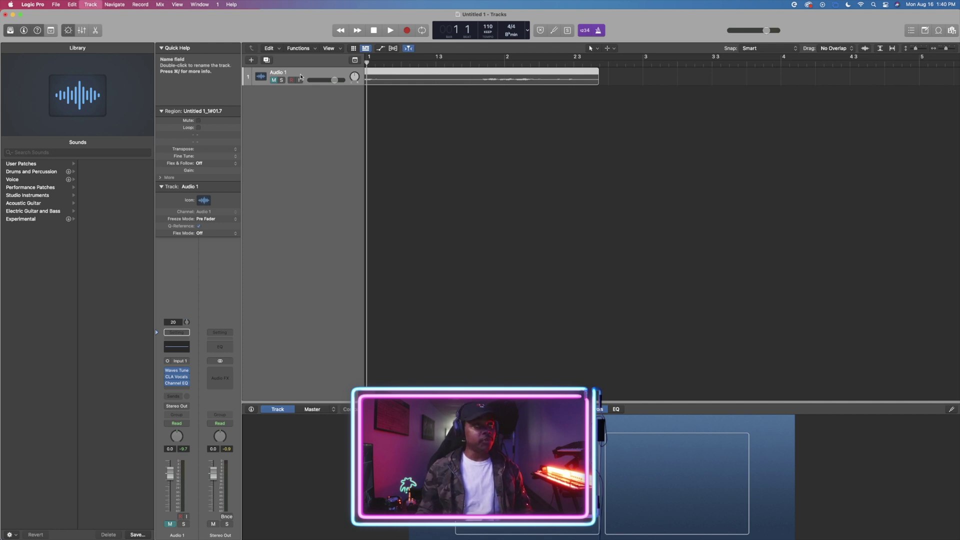
key(super+d)
key(super+d)
key(super+d)
key(super+d)
key(super+d)
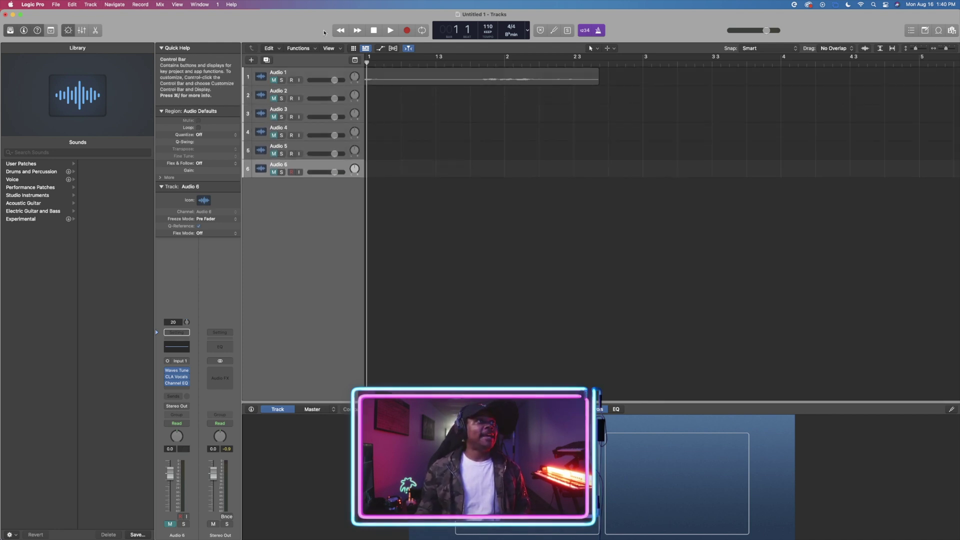
Set varied volume levels on the tracks Audio 2 to Audio 6
drag(334, 98, 344, 118)
drag(335, 135, 326, 170)
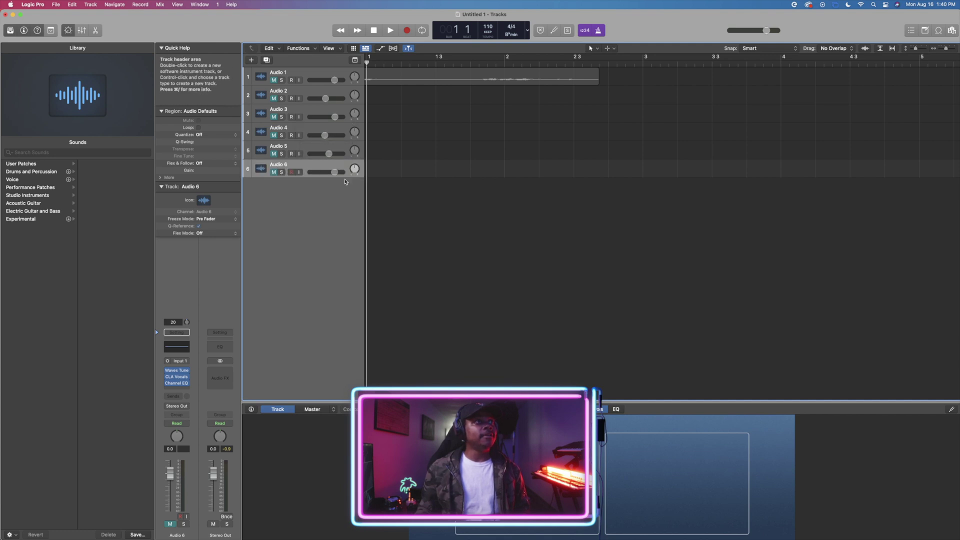
scroll(776, 31, down, 5)
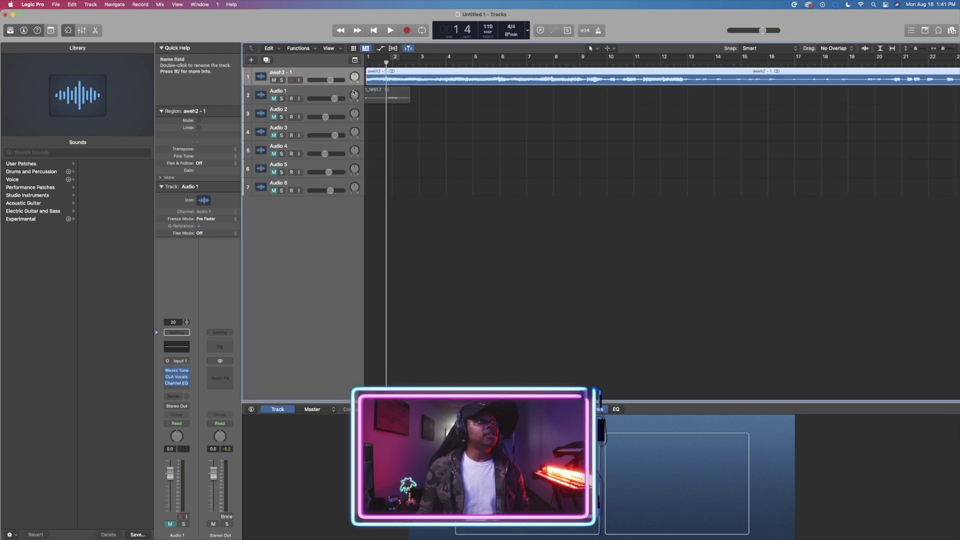
Play the aweh2 - 1 track and adjust its volume fader to -2.8 dB
drag(332, 80, 329, 80)
key(space)
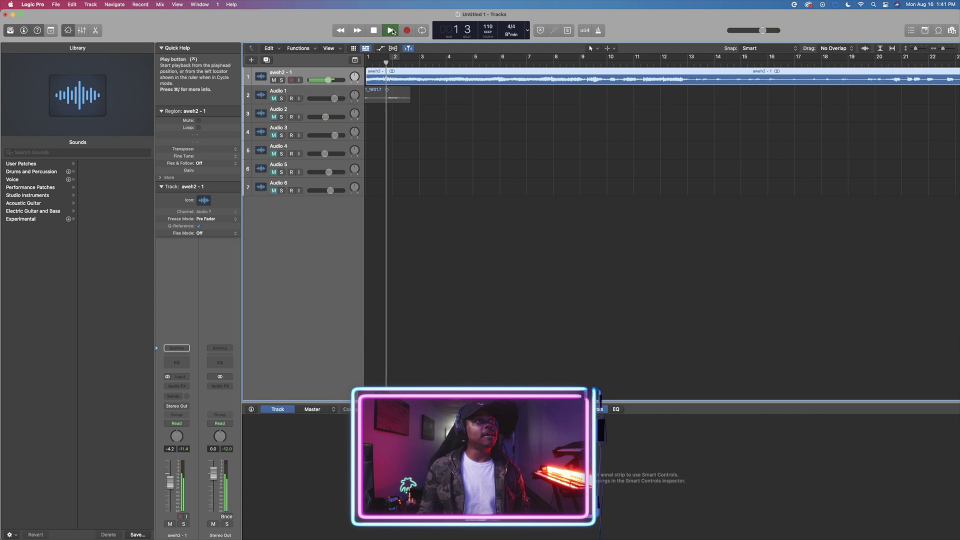
drag(328, 80, 331, 80)
key(space)
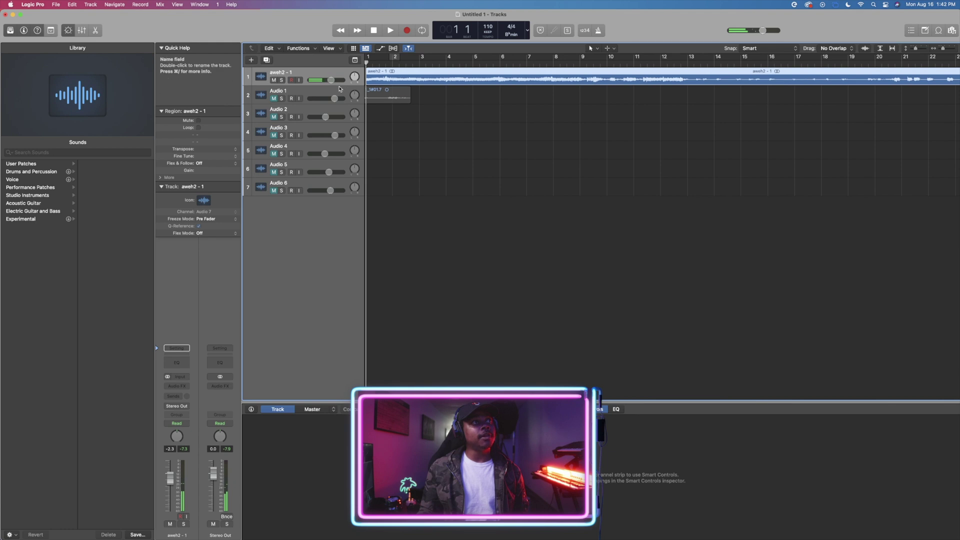
scroll(321, 90, right, 2)
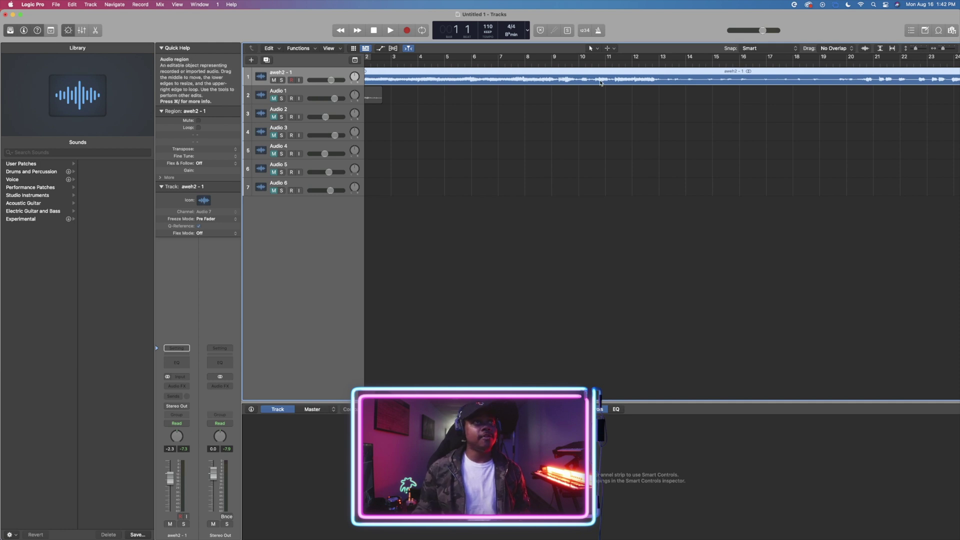
drag(331, 80, 330, 80)
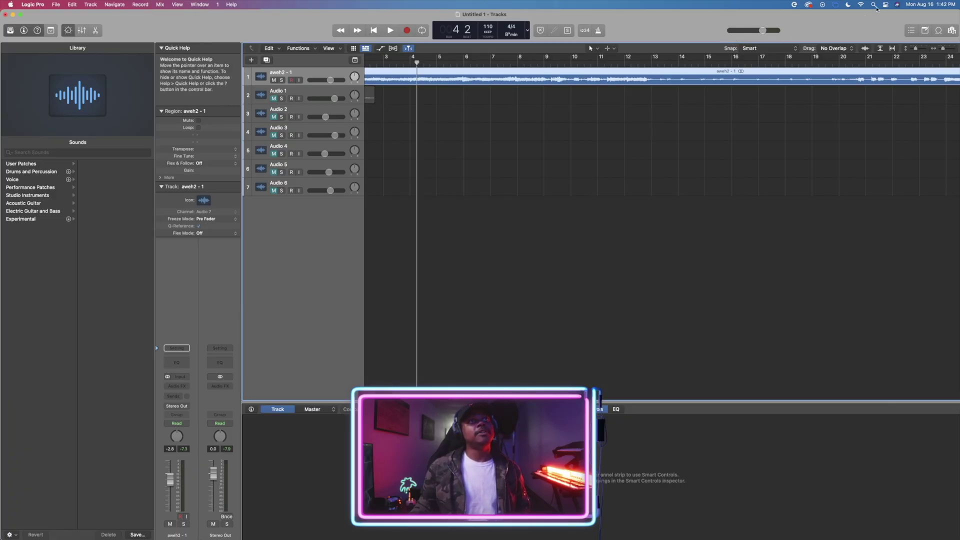
Try raising the master volume to maximum during playback, and bring it back to its earlier level
key(space)
drag(763, 30, 803, 33)
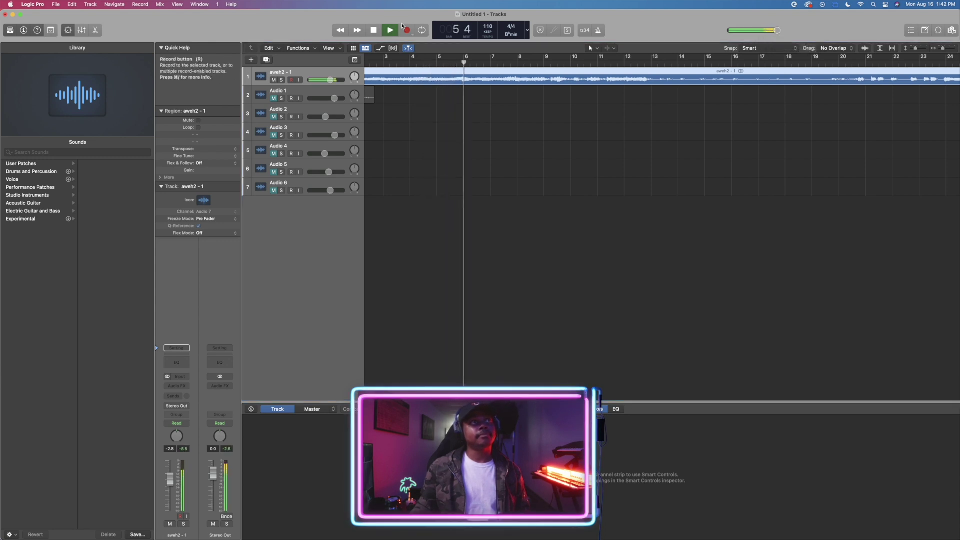
click(373, 30)
drag(778, 34, 763, 33)
Play the song from about bar 7, and return the playhead to the beginning
key(space)
click(536, 60)
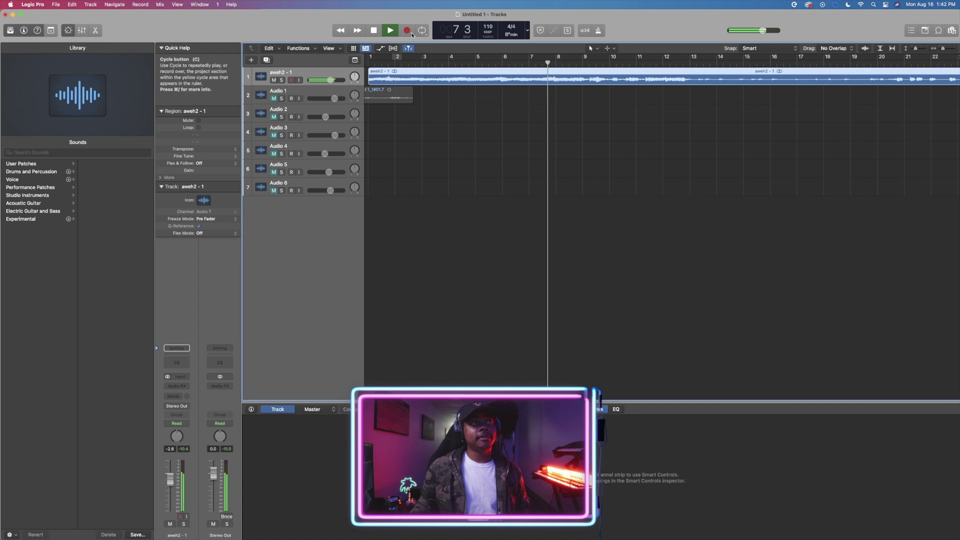
click(378, 32)
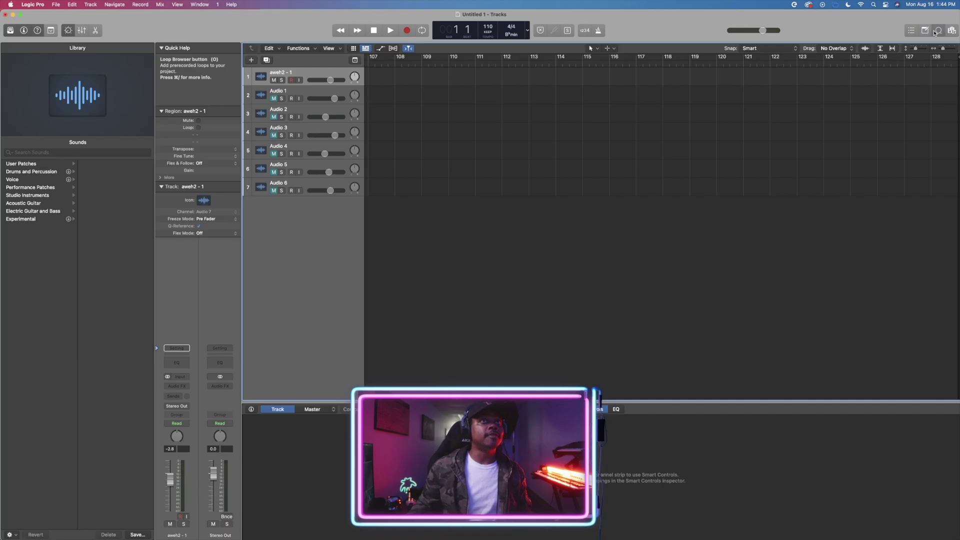
Look through the Loop Browser, preview the 70s Electric Piano 08 loop, and close the browser
click(939, 31)
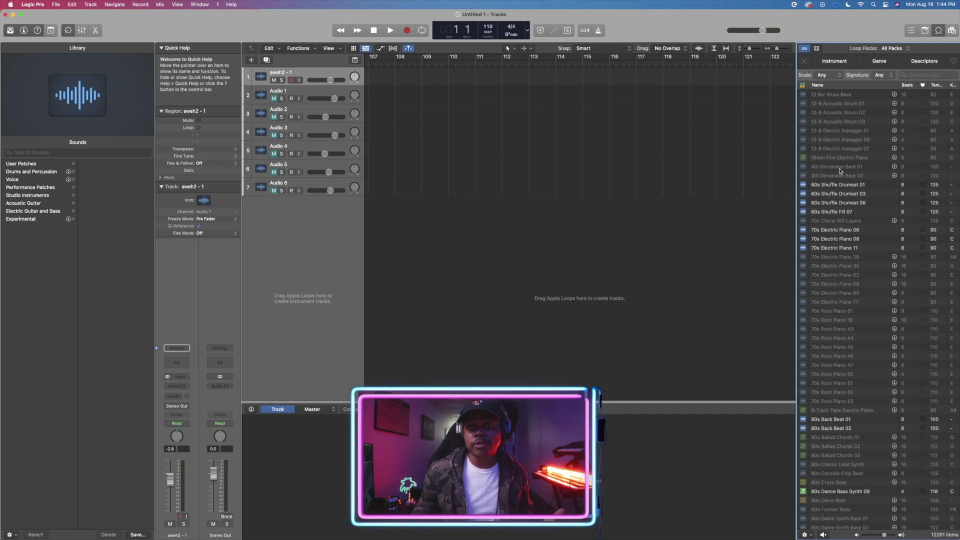
click(939, 33)
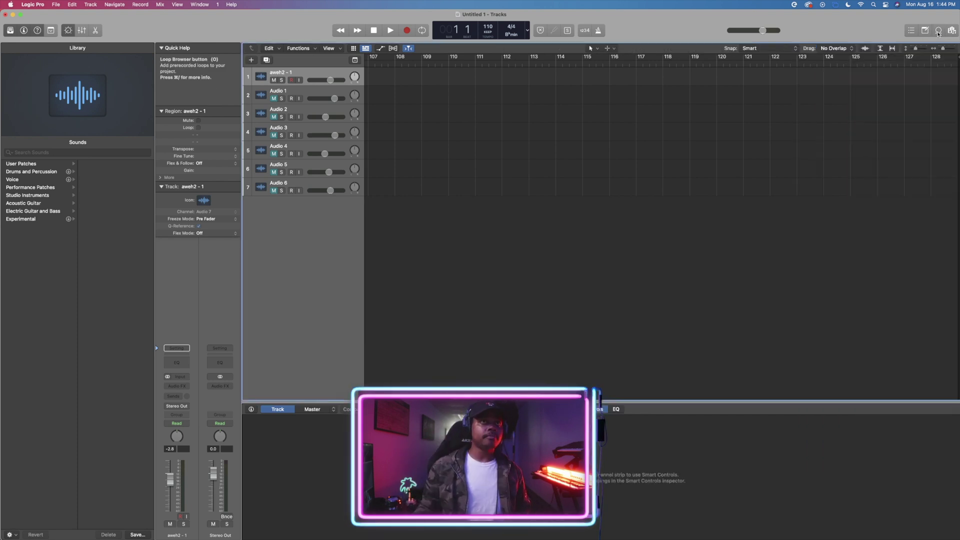
click(938, 33)
click(858, 240)
mouse_move(858, 242)
mouse_down()
mouse_move(437, 244)
mouse_move(780, 223)
mouse_move(849, 244)
mouse_up()
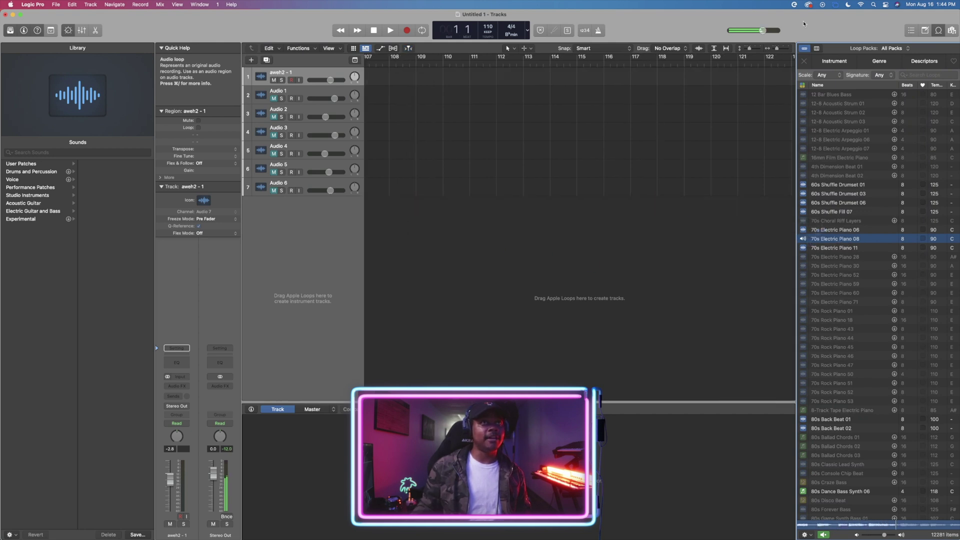
click(373, 30)
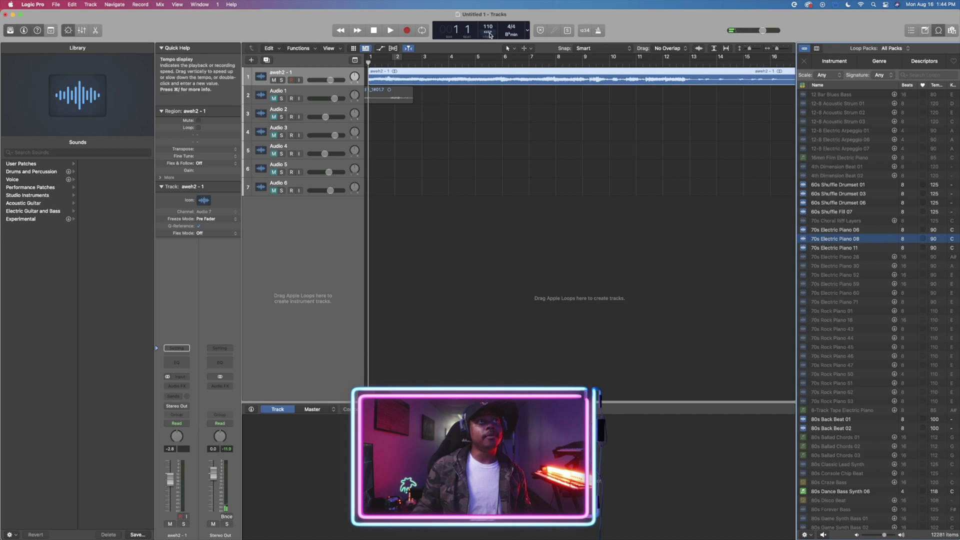
click(939, 31)
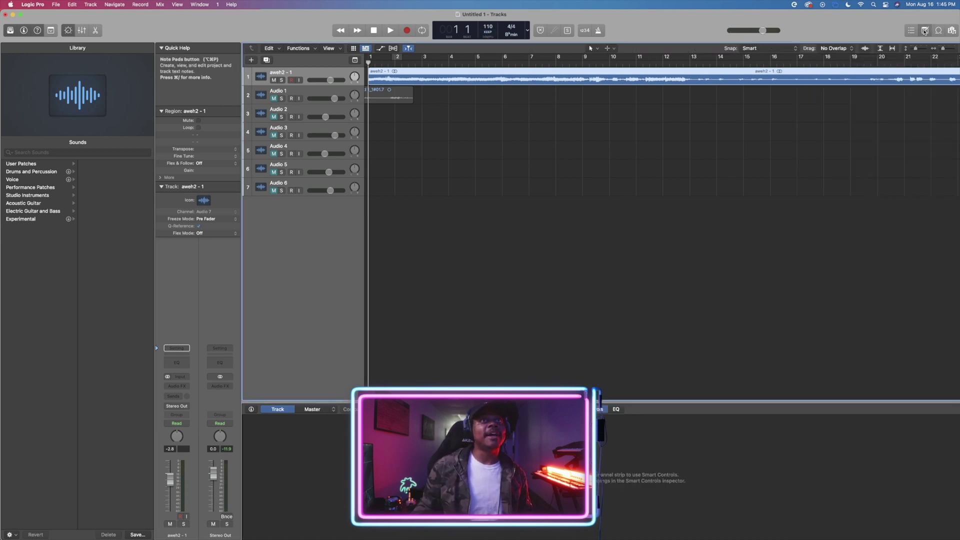
Write the project note "this is dope" in the Note Pad, and switch to the track notes
click(925, 30)
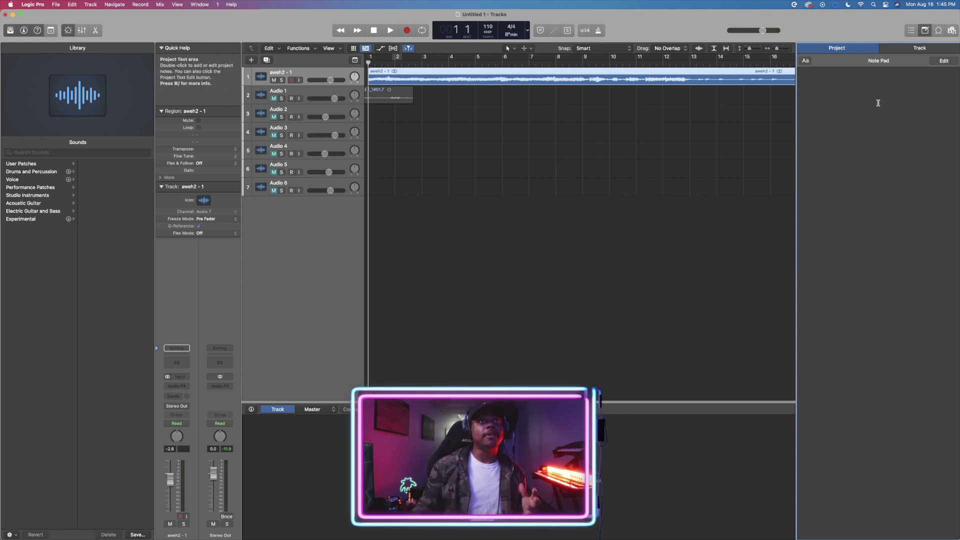
double_click(852, 79)
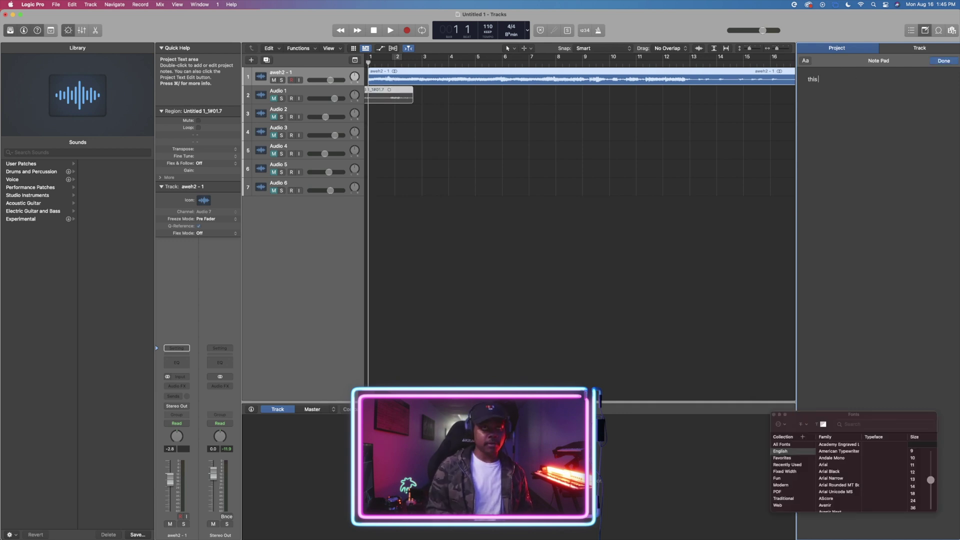
click(898, 48)
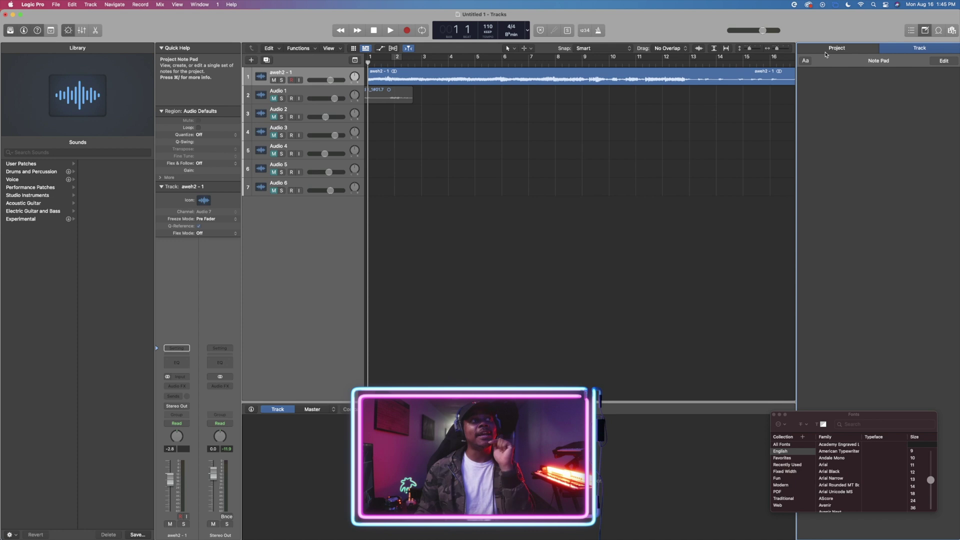
View the project note and its font options, and return to the track notes
click(774, 415)
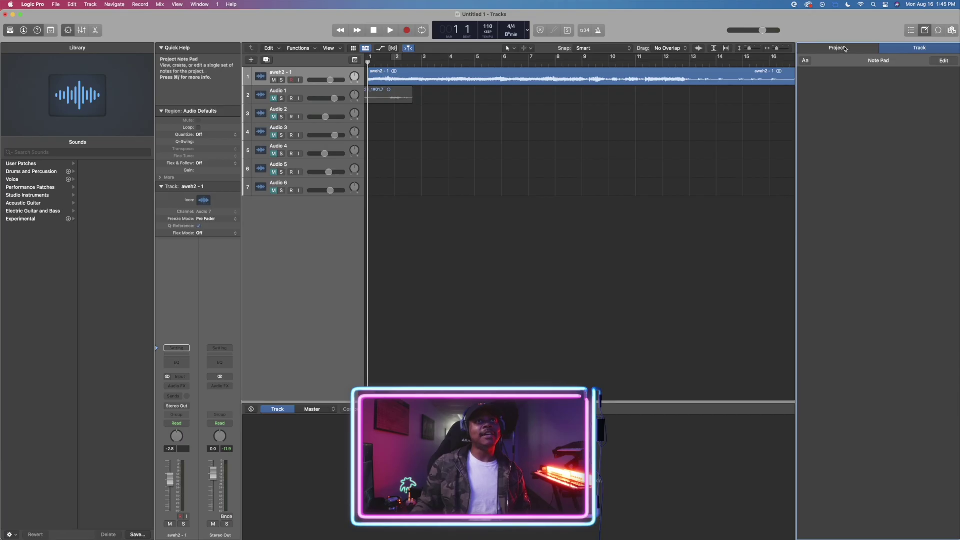
click(844, 48)
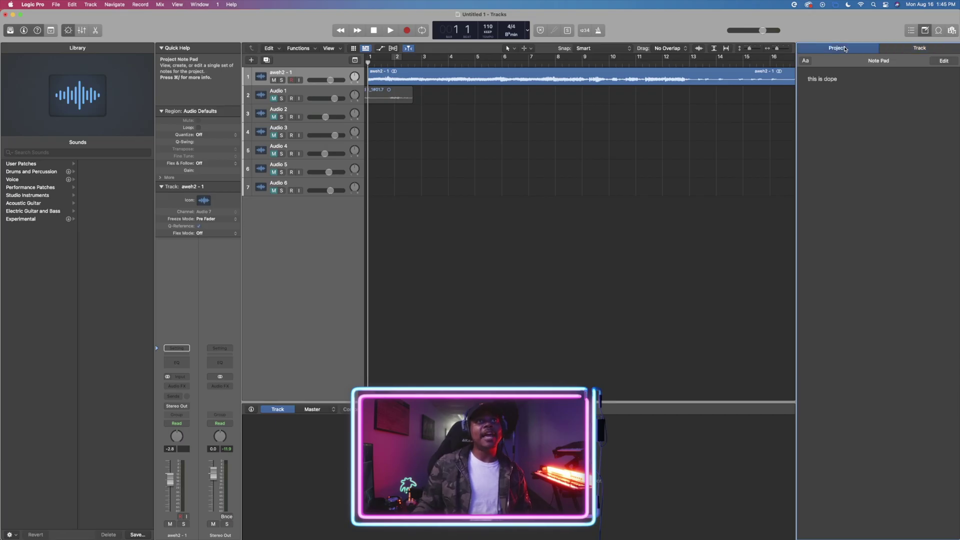
click(807, 62)
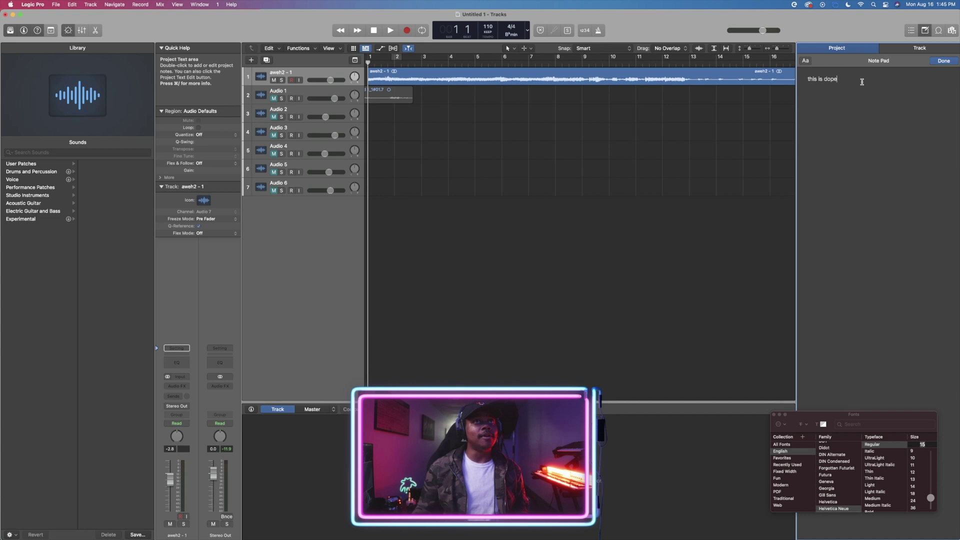
click(924, 50)
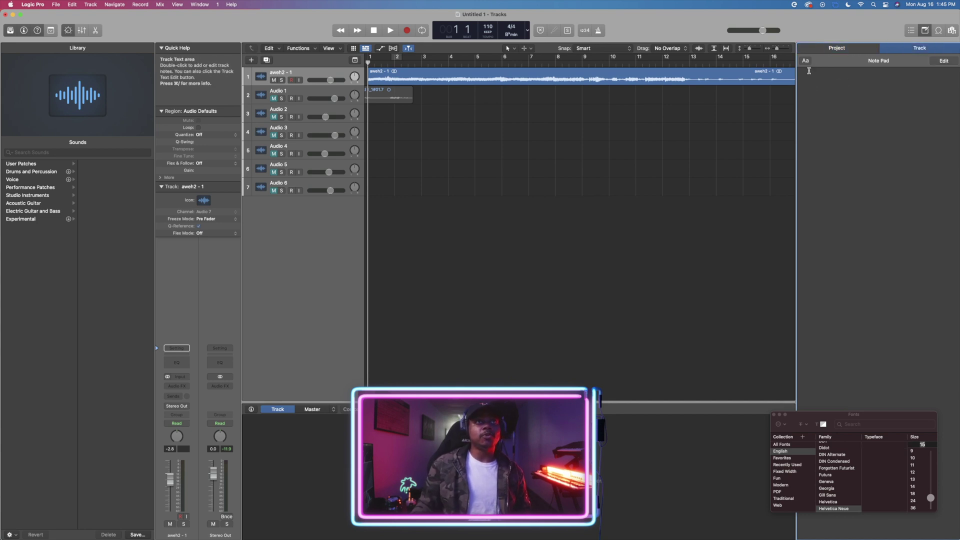
Write the track note "this track needs to be turned up" for aweh2 - 1 and "this track is stupid" for Audio 1
double_click(814, 89)
text(this track needs to be turned up)
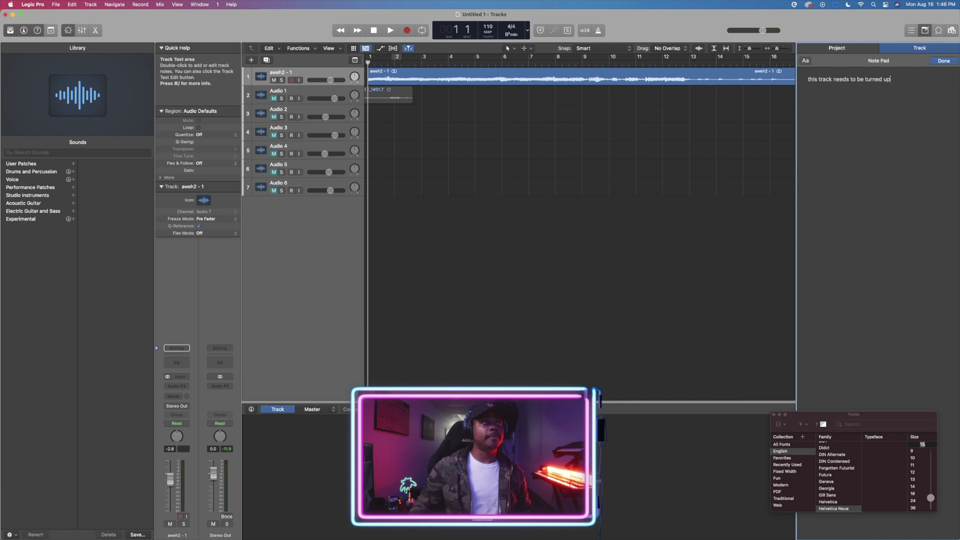
click(321, 94)
click(820, 79)
text(this track is stupid)
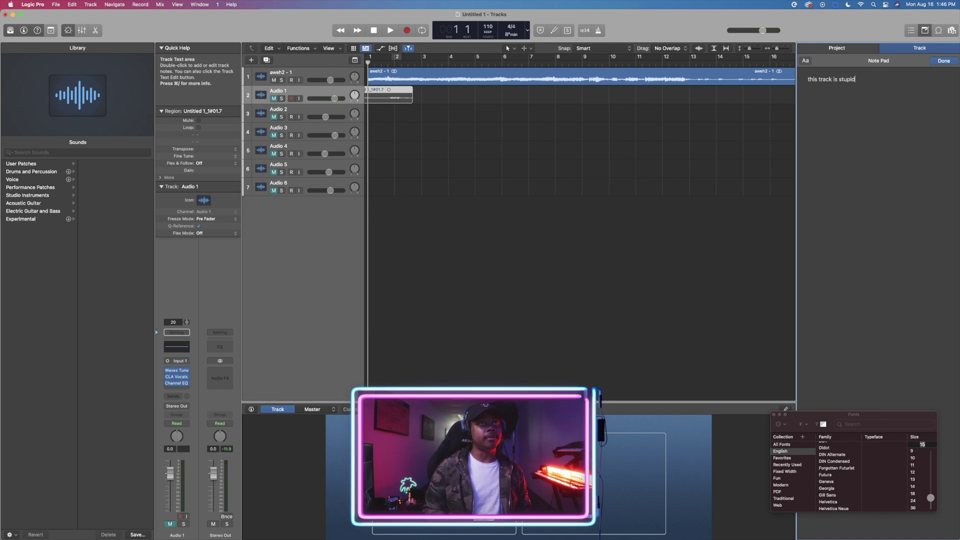
View the notes of the aweh2 - 1 and Audio 1 tracks in turn, and switch to the project note
click(311, 75)
click(540, 77)
click(340, 91)
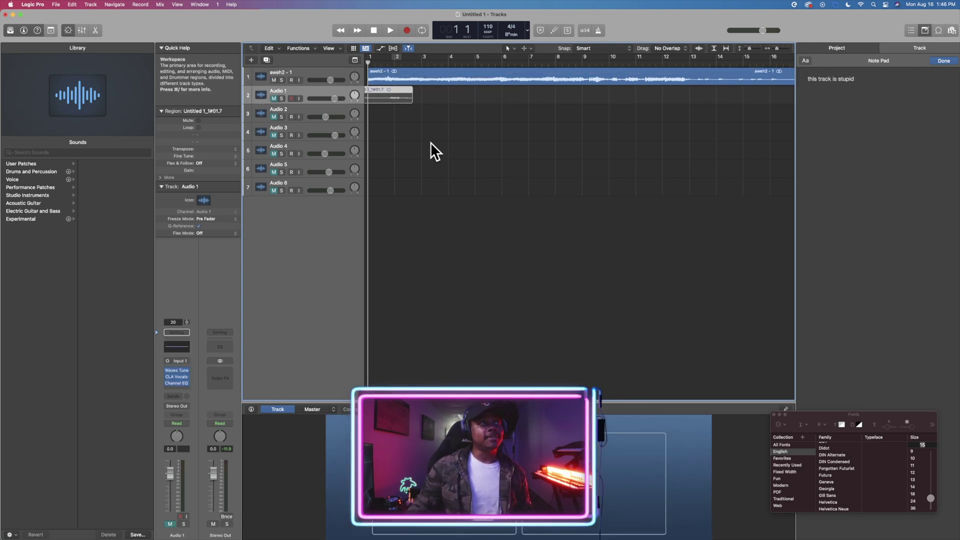
click(844, 50)
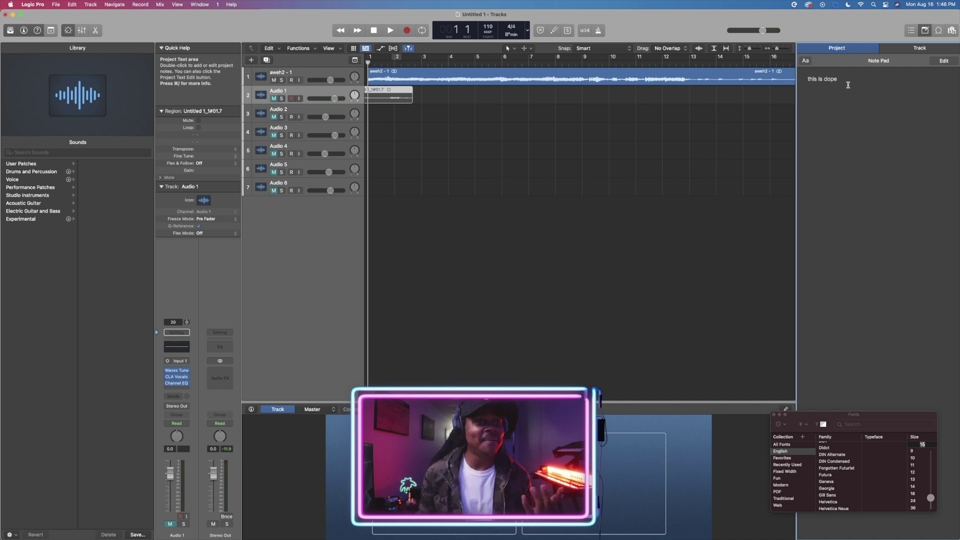
View the project's audio files in the browser, close it, and look at the Mixer and the Smart Controls
click(952, 30)
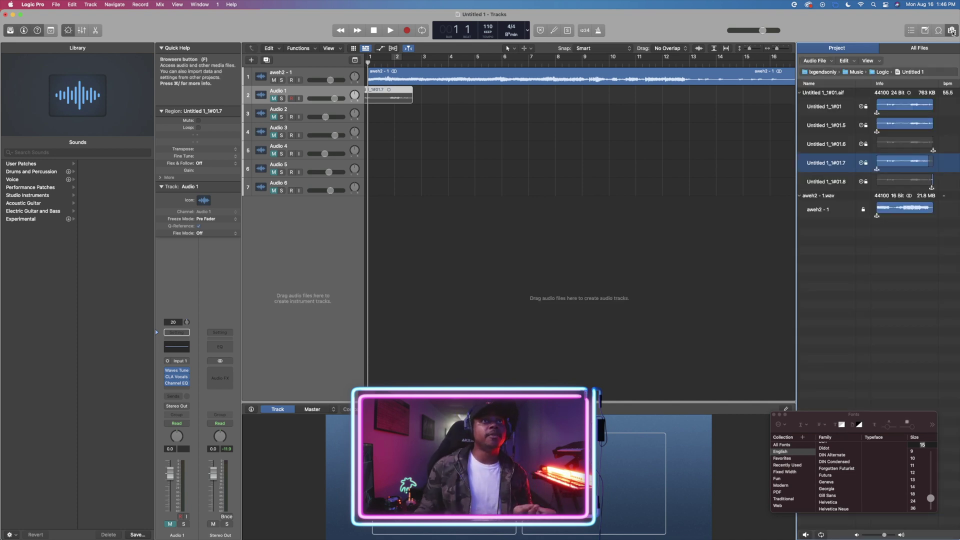
click(953, 32)
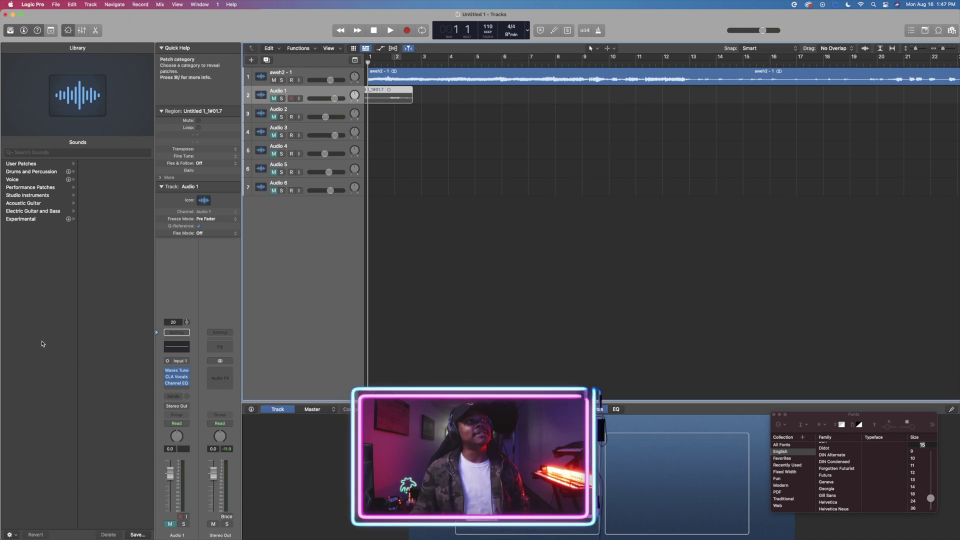
key(x)
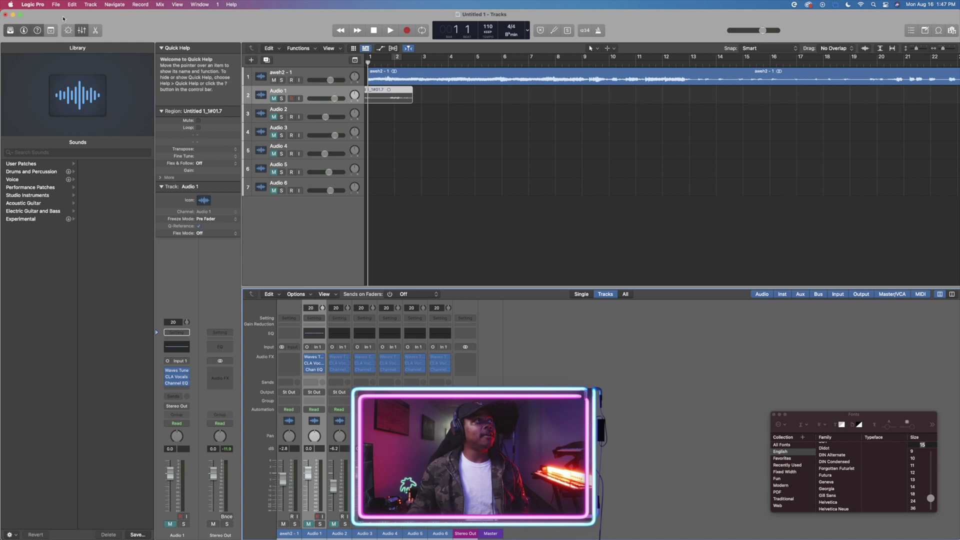
click(68, 30)
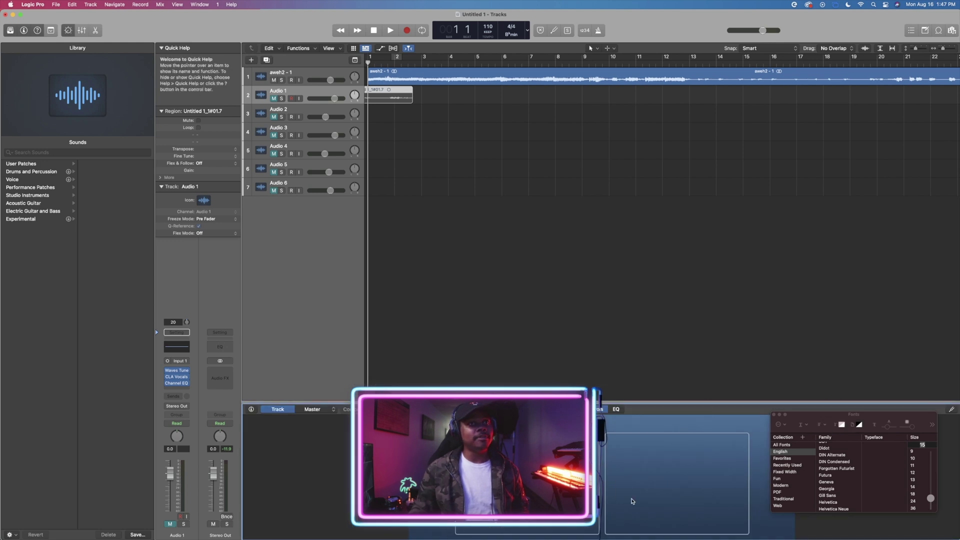
Browse the audio effect plug-ins available for an empty slot on the Audio 1 channel strip
click(180, 379)
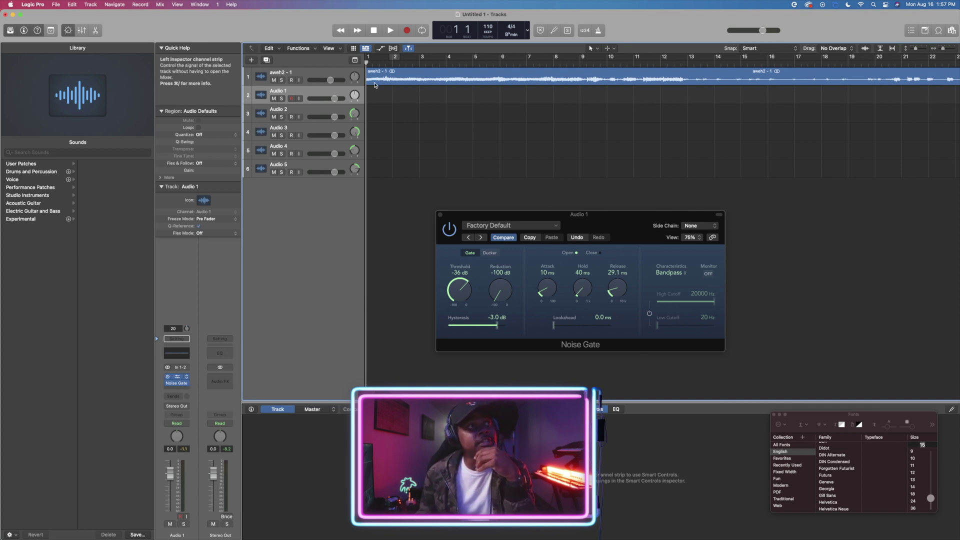
click(176, 390)
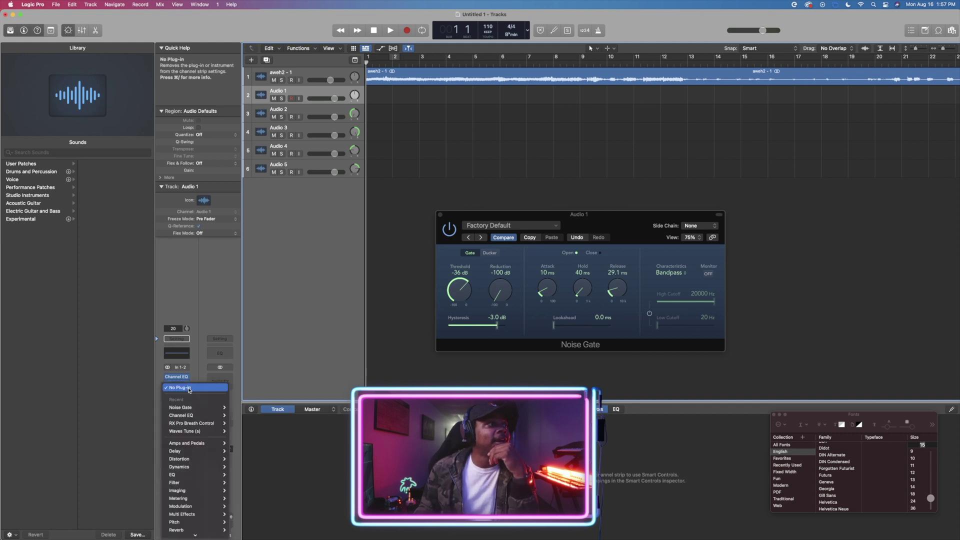
mouse_move(198, 534)
mouse_move(245, 534)
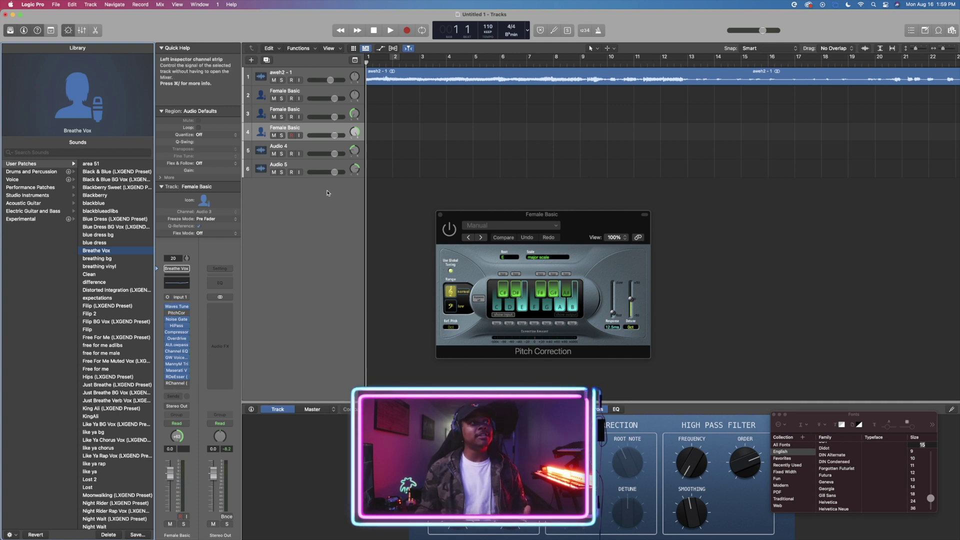
Select the vocal track directly below aweh2 - 1 and add a send to Bus 1 on its channel strip
click(320, 89)
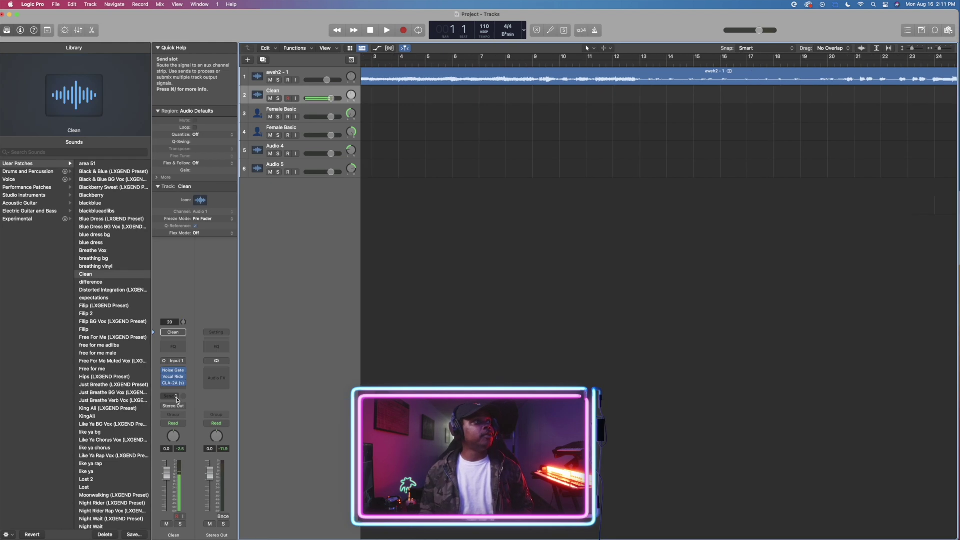
click(176, 398)
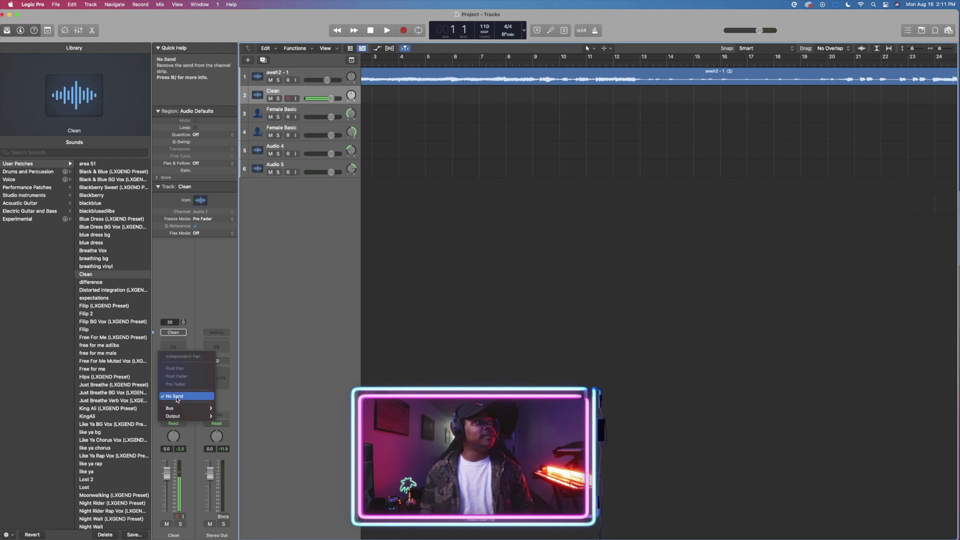
mouse_move(179, 412)
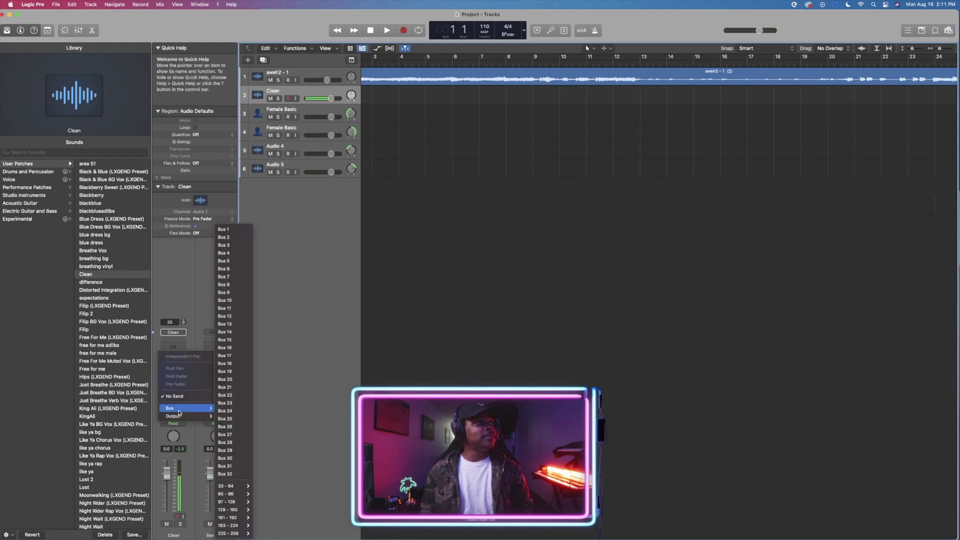
click(236, 231)
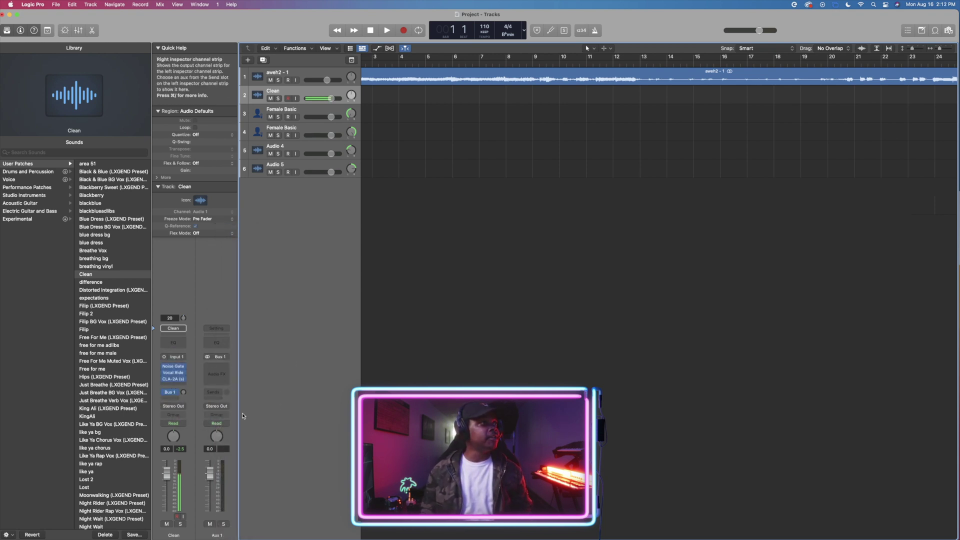
Insert the CLA Vocals plug-in on the Bus 1 aux channel, and raise its reverb and delay faders
click(227, 370)
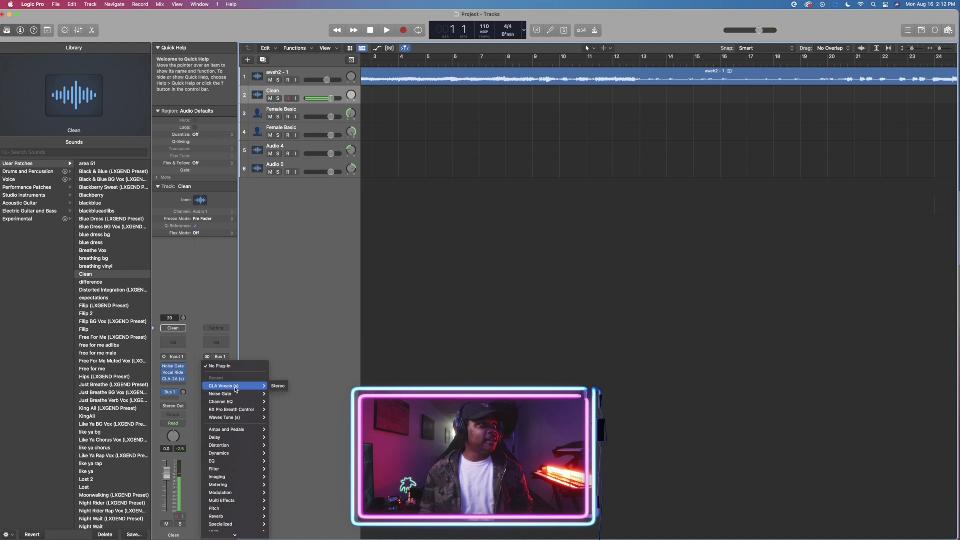
click(235, 390)
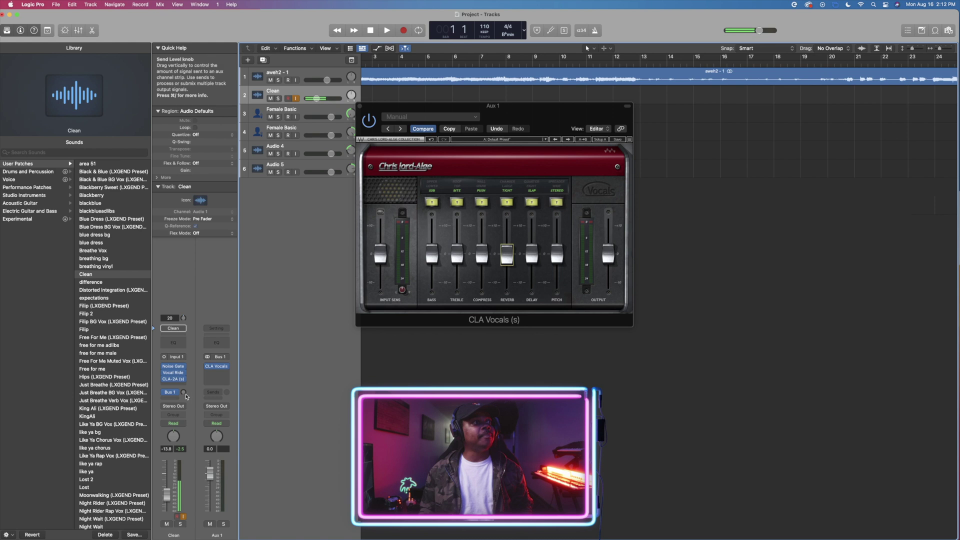
drag(507, 254, 507, 225)
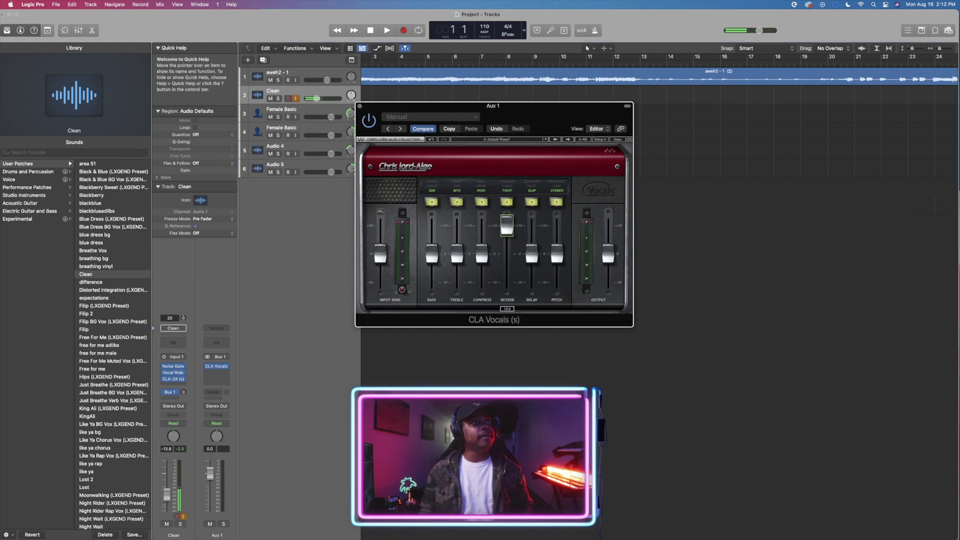
click(532, 236)
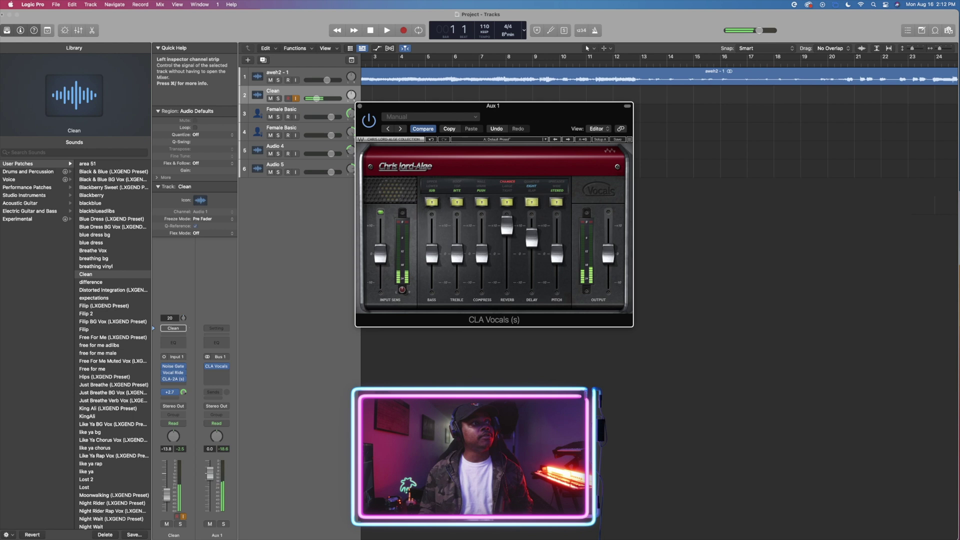
Try low and high Bus 1 send levels on the Clean track, and leave the send at +6.0
drag(184, 392, 181, 325)
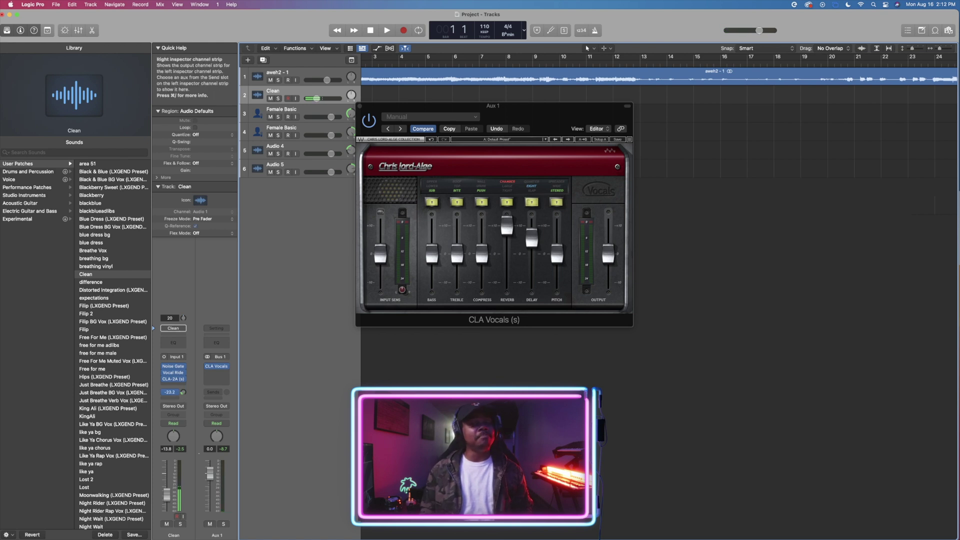
drag(198, 426, 197, 442)
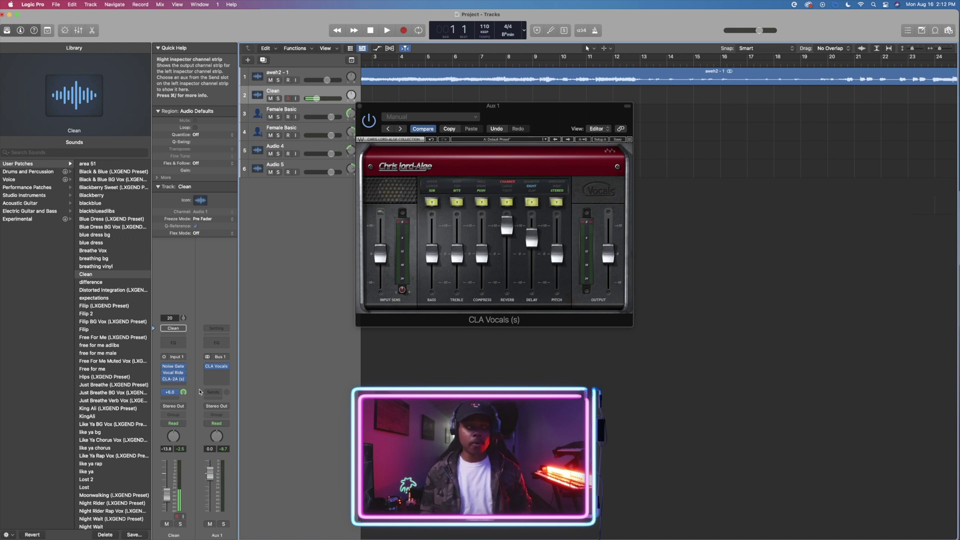
drag(184, 392, 188, 426)
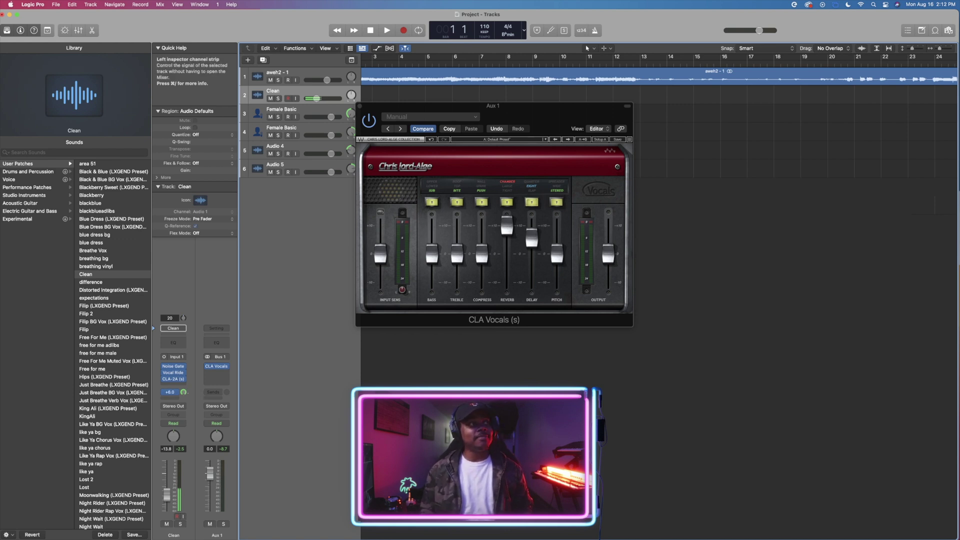